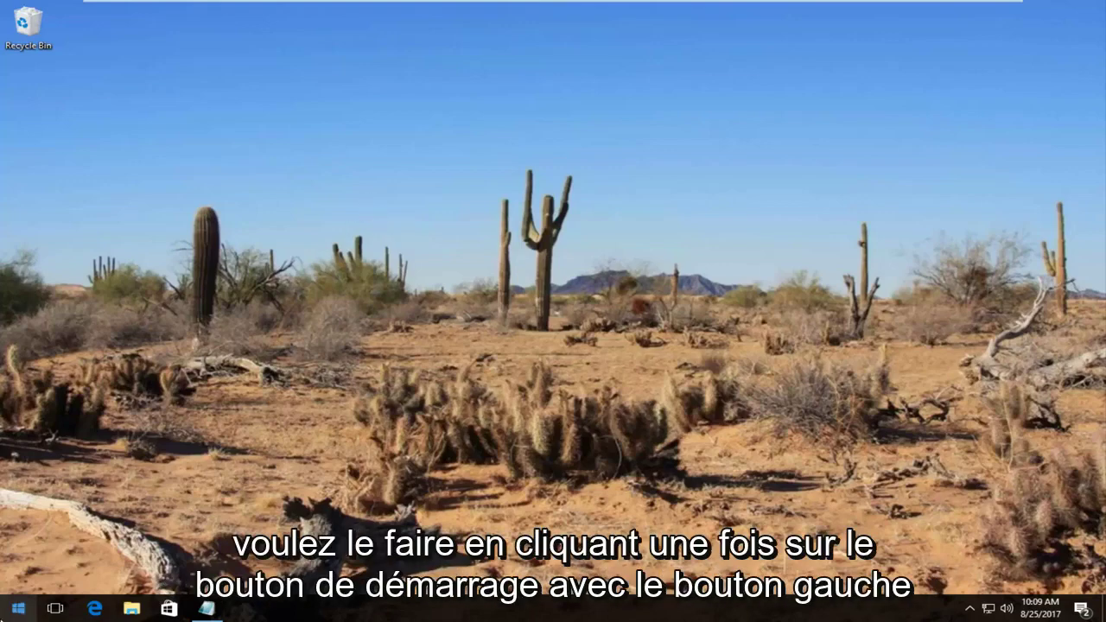
# Step: Search the Start menu for regedit and run Registry Editor as administrator, approving the UAC prompt
pyautogui.click(17, 608)
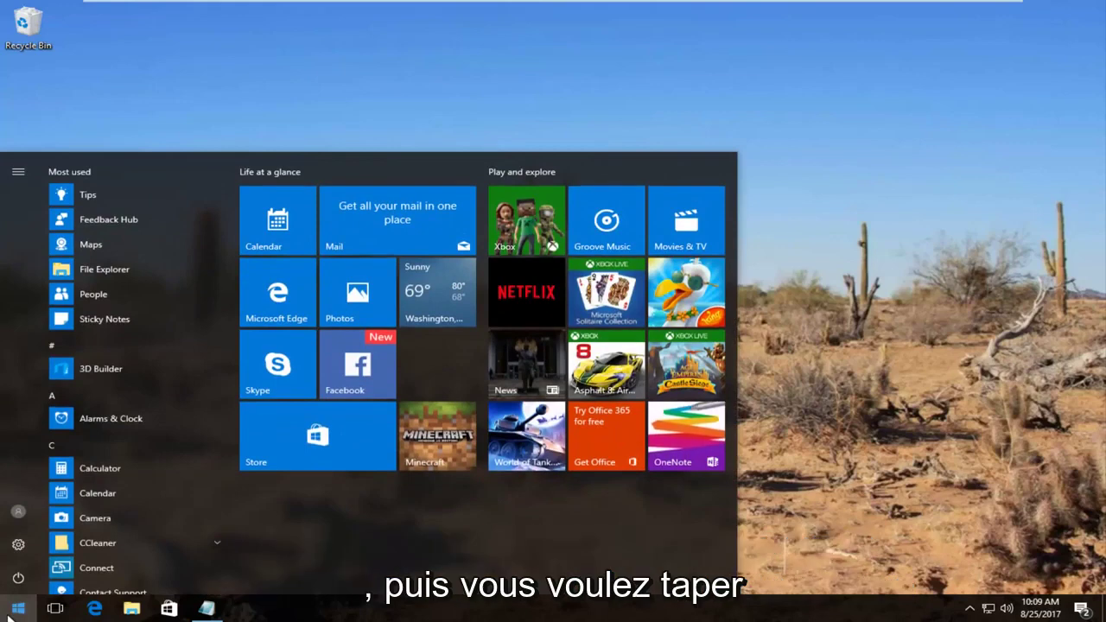
pyautogui.write('regedit')
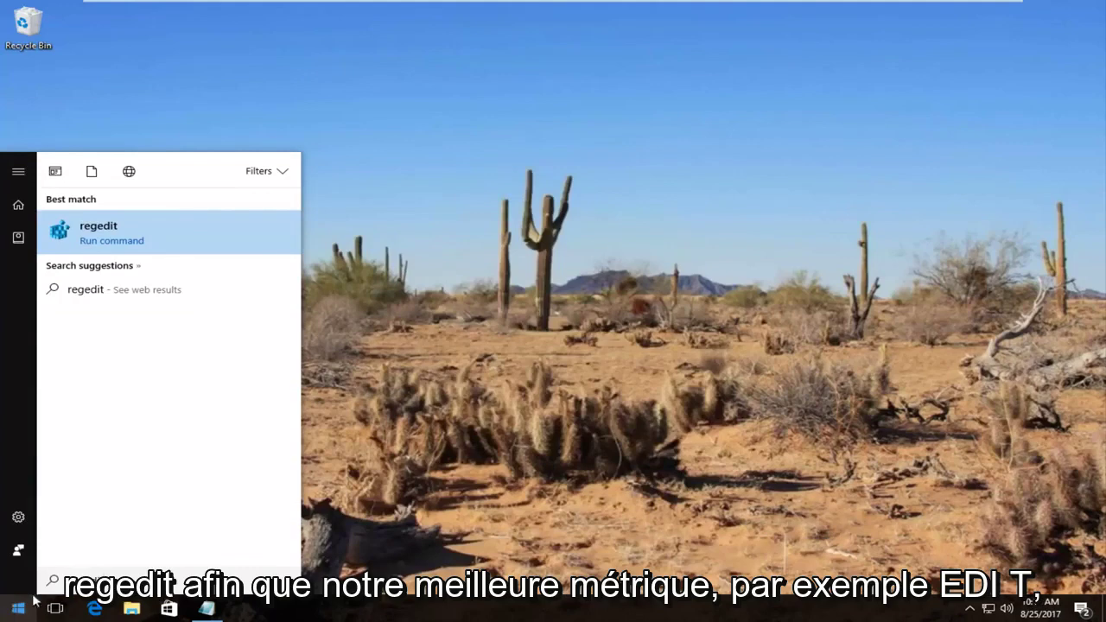
pyautogui.rightClick(83, 236)
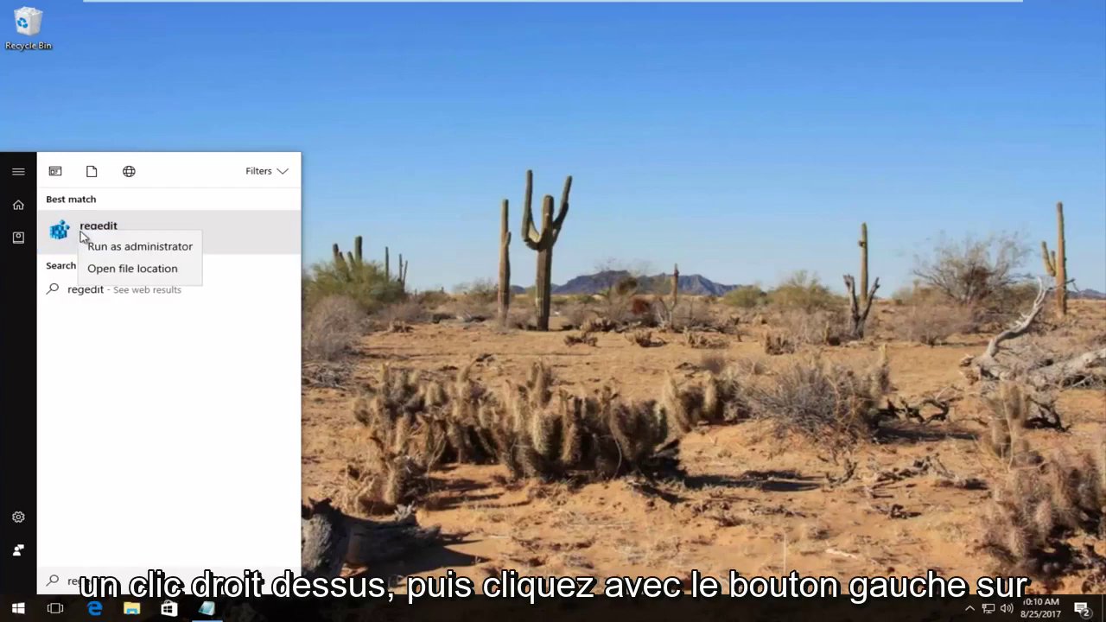
pyautogui.click(97, 247)
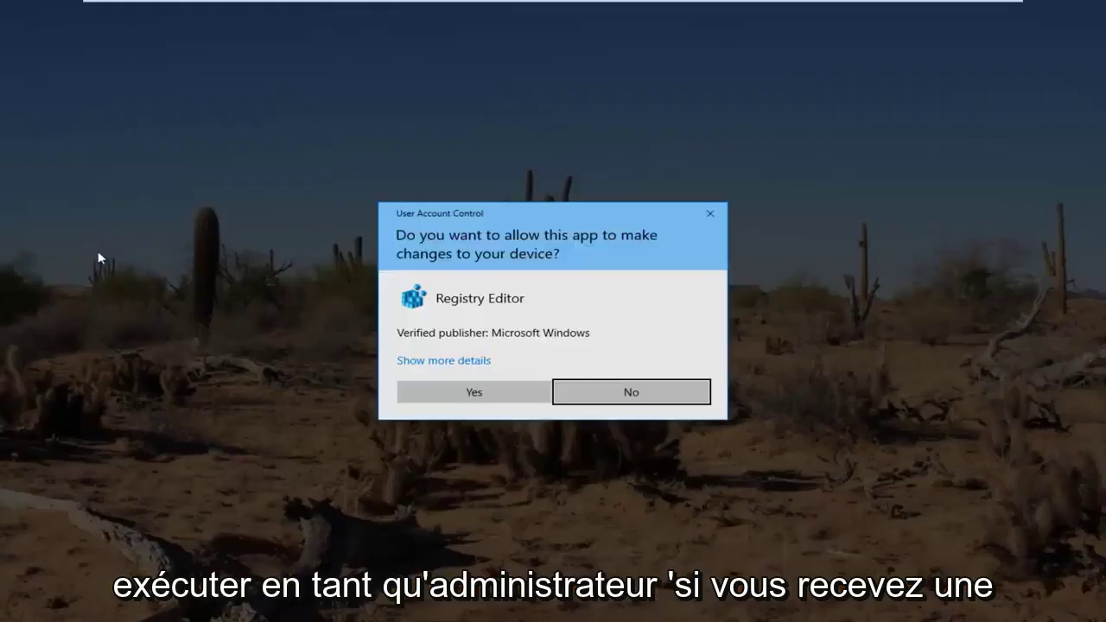
pyautogui.click(441, 393)
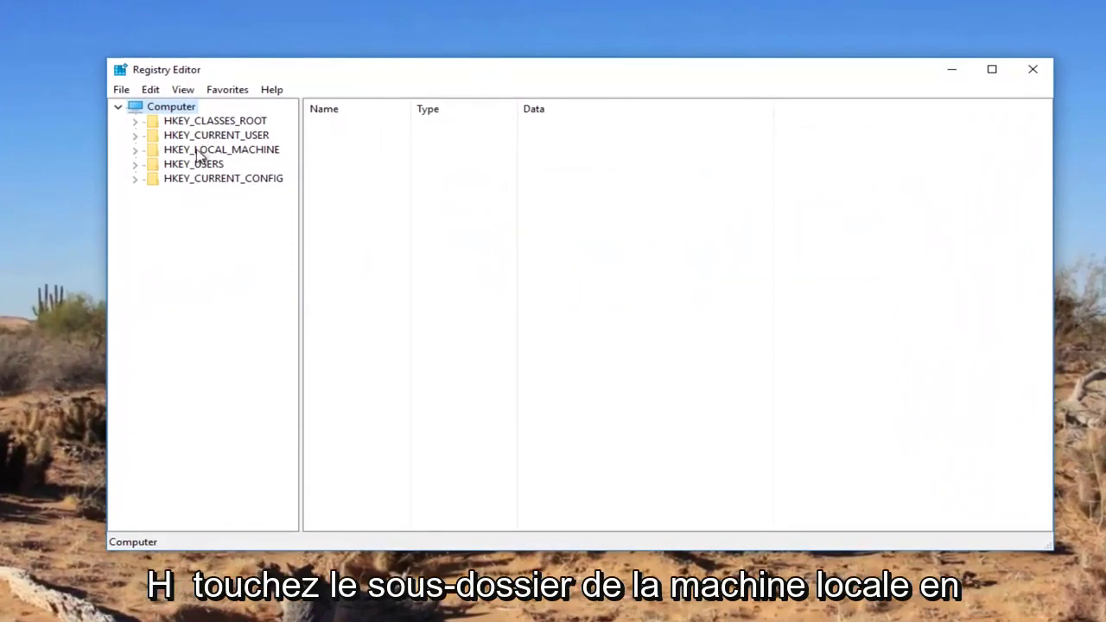
# Step: Expand HKEY_LOCAL_MACHINE\SYSTEM\CurrentControlSet\Control, widen the key tree pane, and select Class
pyautogui.click(138, 154)
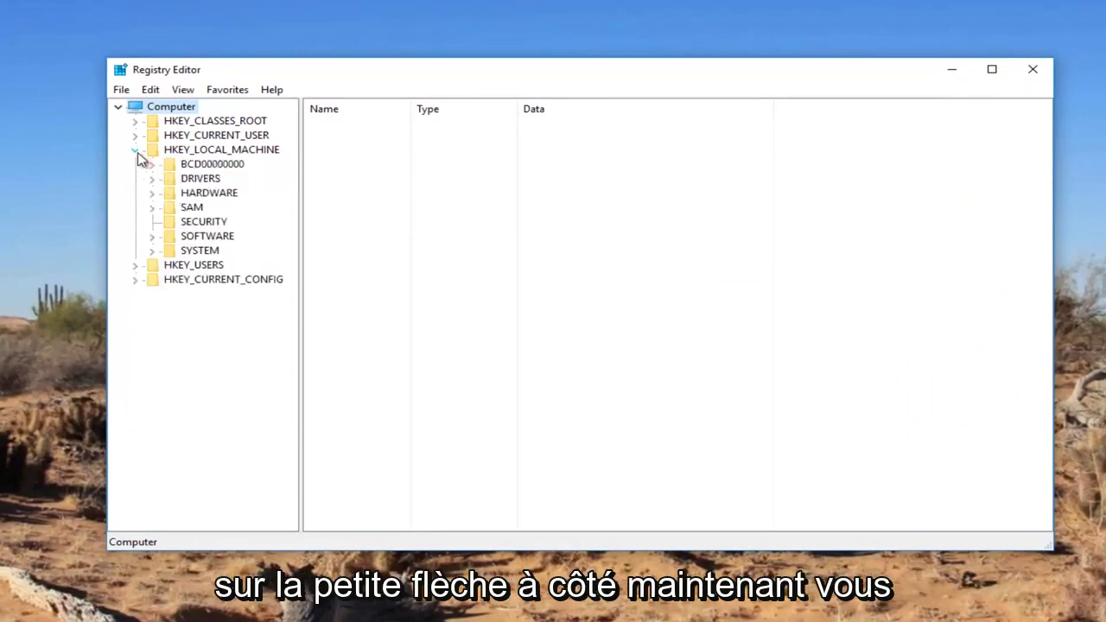
pyautogui.click(152, 251)
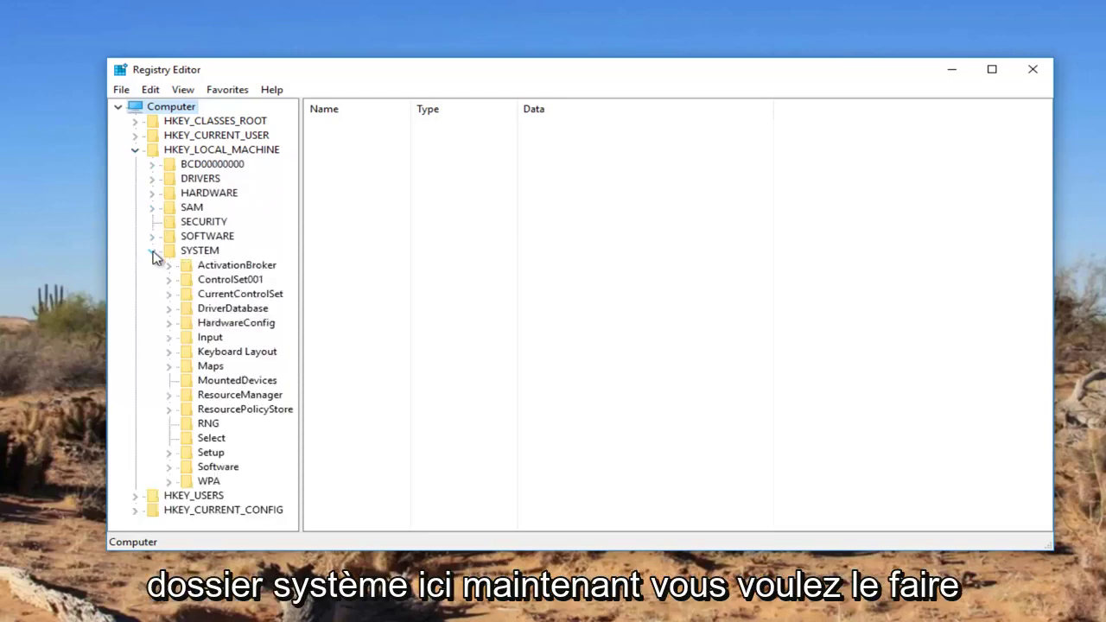
pyautogui.click(169, 294)
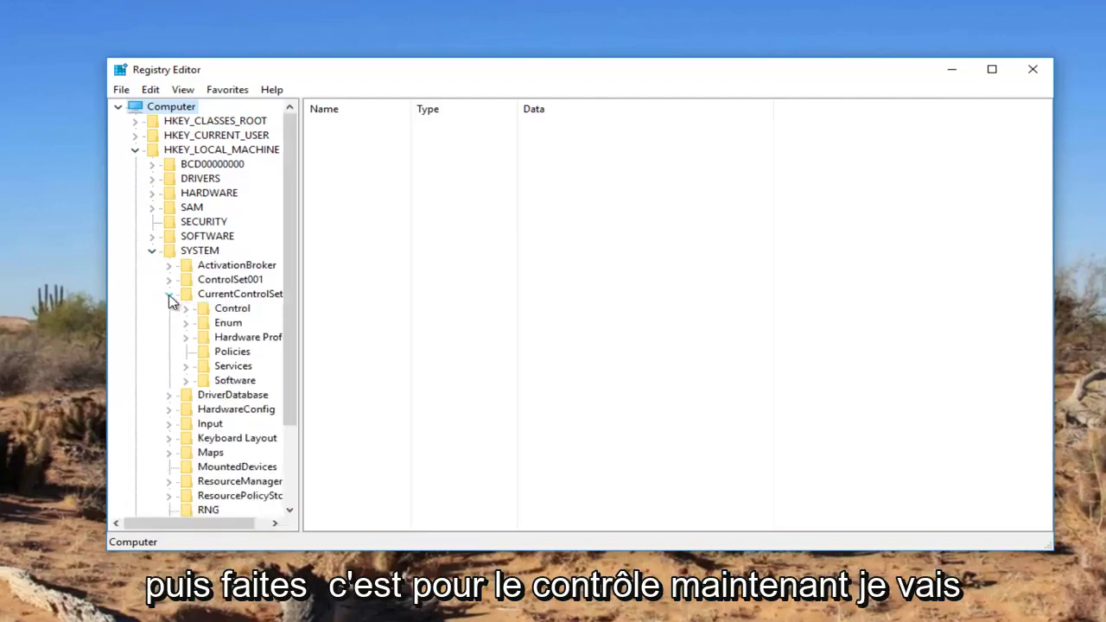
pyautogui.click(186, 308)
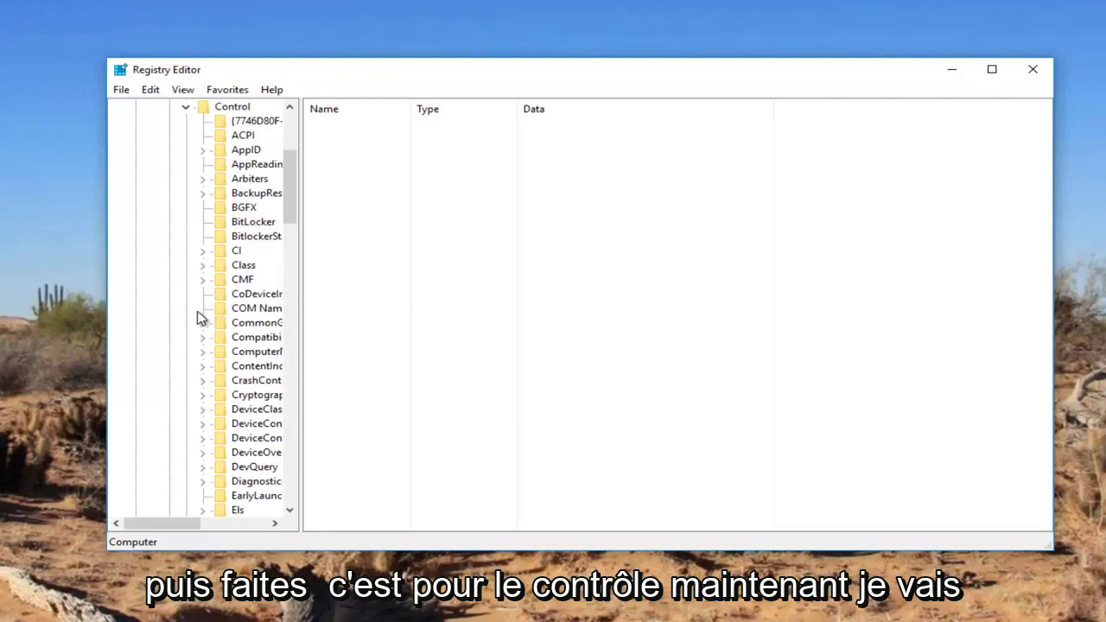
pyautogui.moveTo(299, 250); pyautogui.dragTo(403, 245)
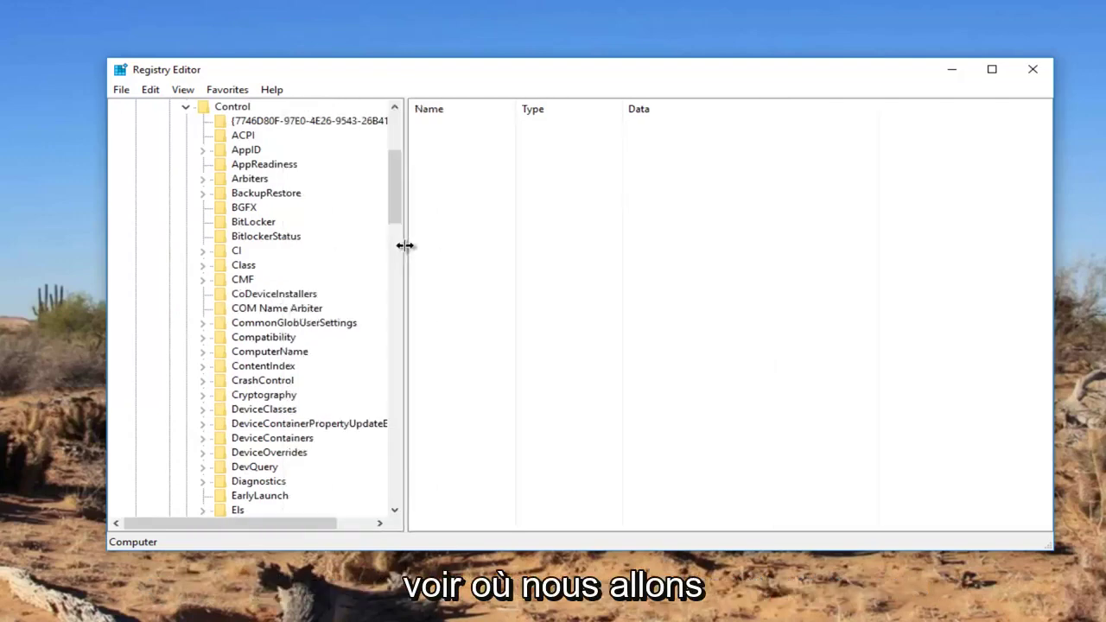
pyautogui.click(246, 267)
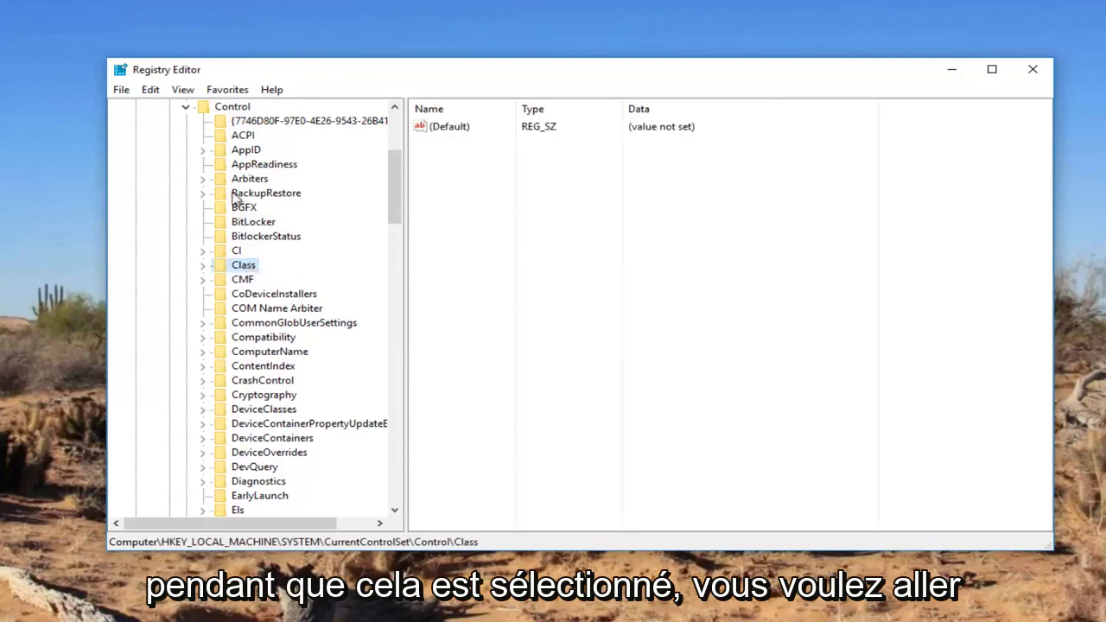
# Step: Open the registry Find dialog and copy the keyboard class GUID from the Notepad notes
pyautogui.click(151, 89)
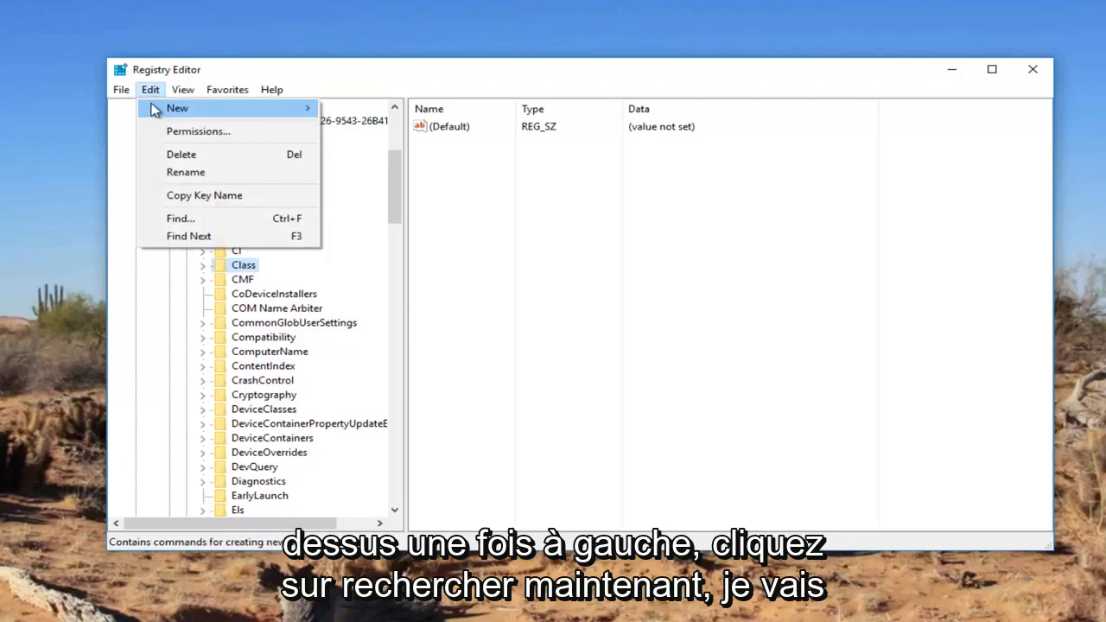
pyautogui.click(183, 220)
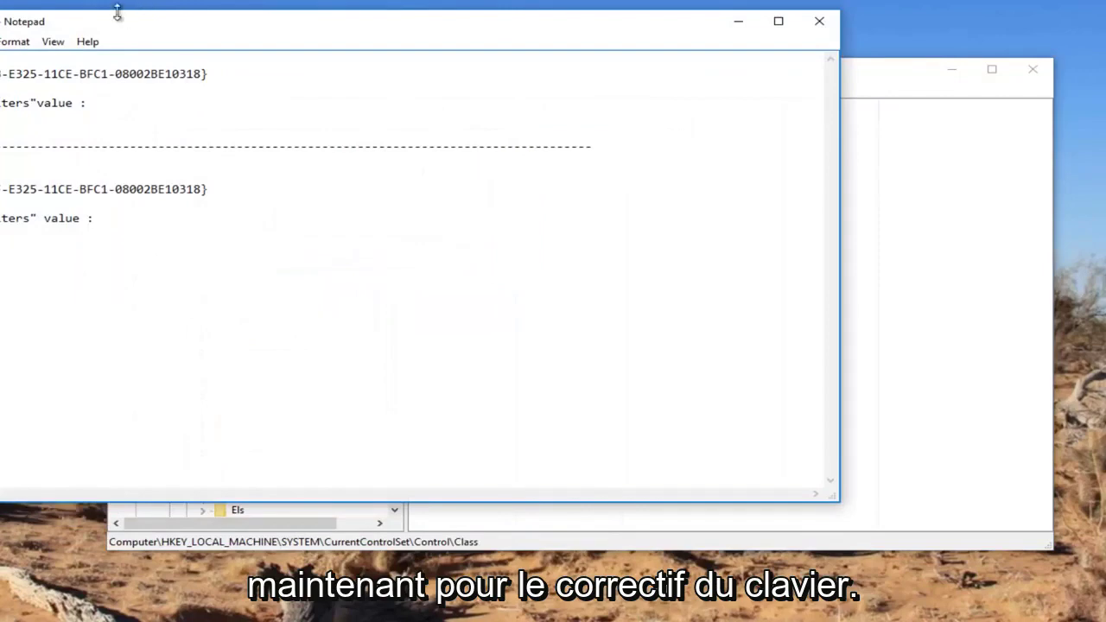
pyautogui.moveTo(117, 16); pyautogui.dragTo(330, 302)
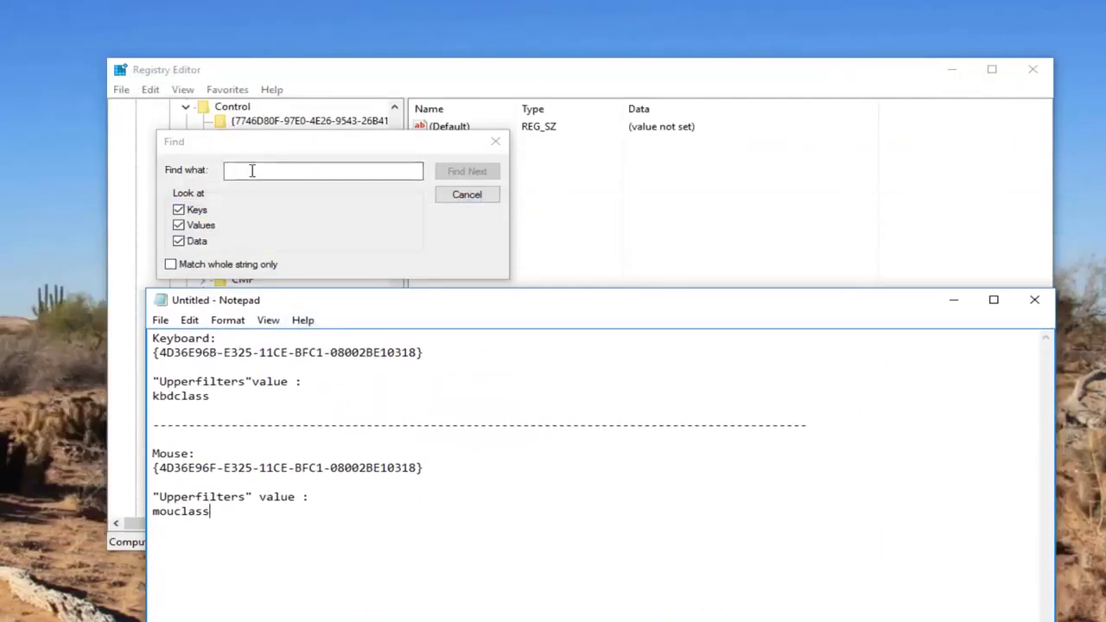
pyautogui.moveTo(419, 353); pyautogui.dragTo(162, 355)
pyautogui.rightClick(162, 354)
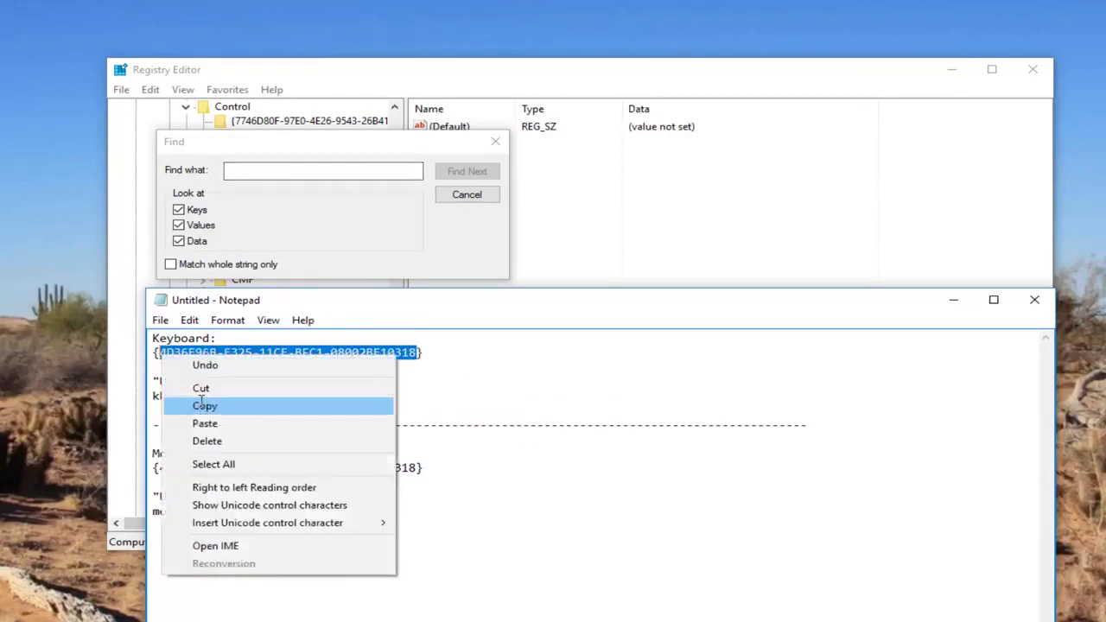
pyautogui.click(205, 406)
# Step: Paste the GUID 4d36e96b-e325-11ce-bfc1-08002be10318 and jump to the matching keyboard class key
pyautogui.click(955, 300)
pyautogui.rightClick(279, 173)
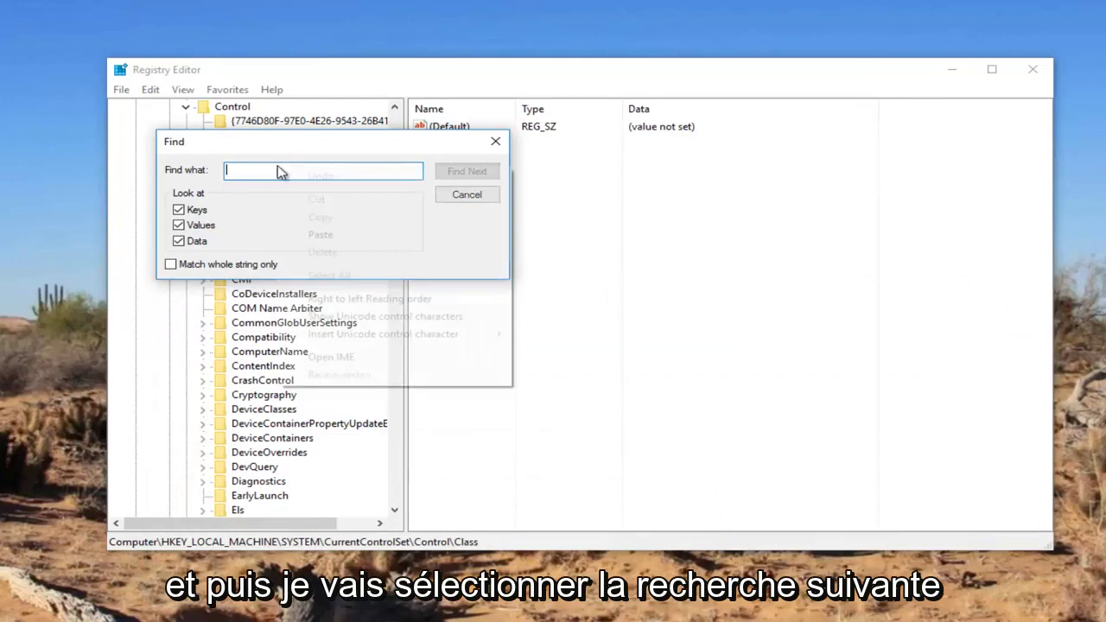
pyautogui.click(321, 235)
pyautogui.click(466, 172)
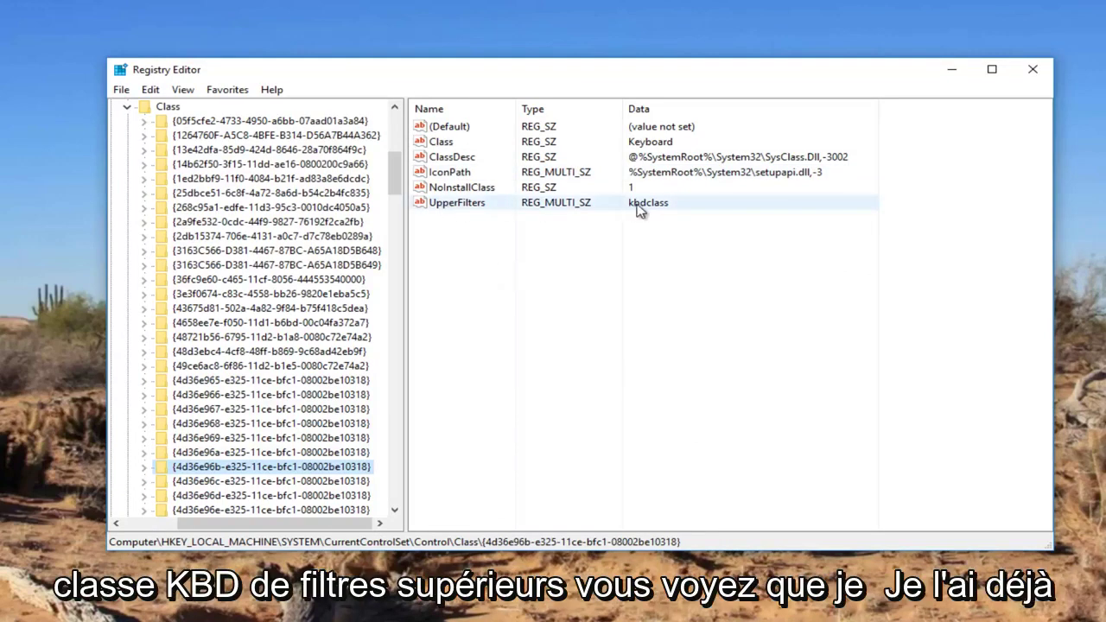
# Step: Delete the UpperFilters value from the keyboard class key {4d36e96b-e325-11ce-bfc1-08002be10318}, confirming the prompt
pyautogui.hotkey('alt', 'Tab')
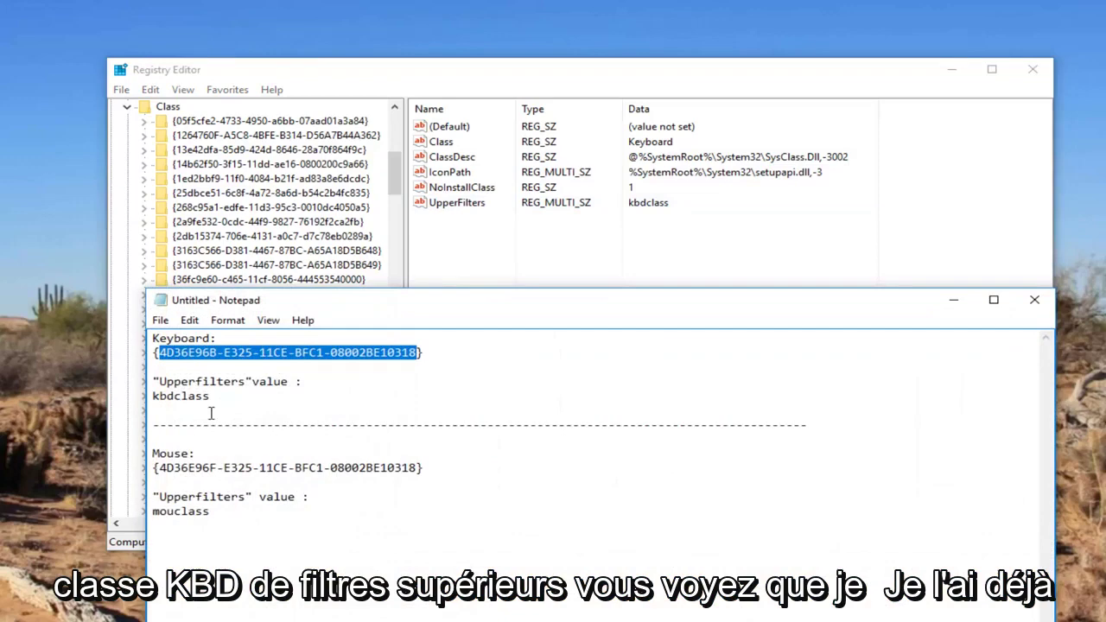
pyautogui.click(954, 300)
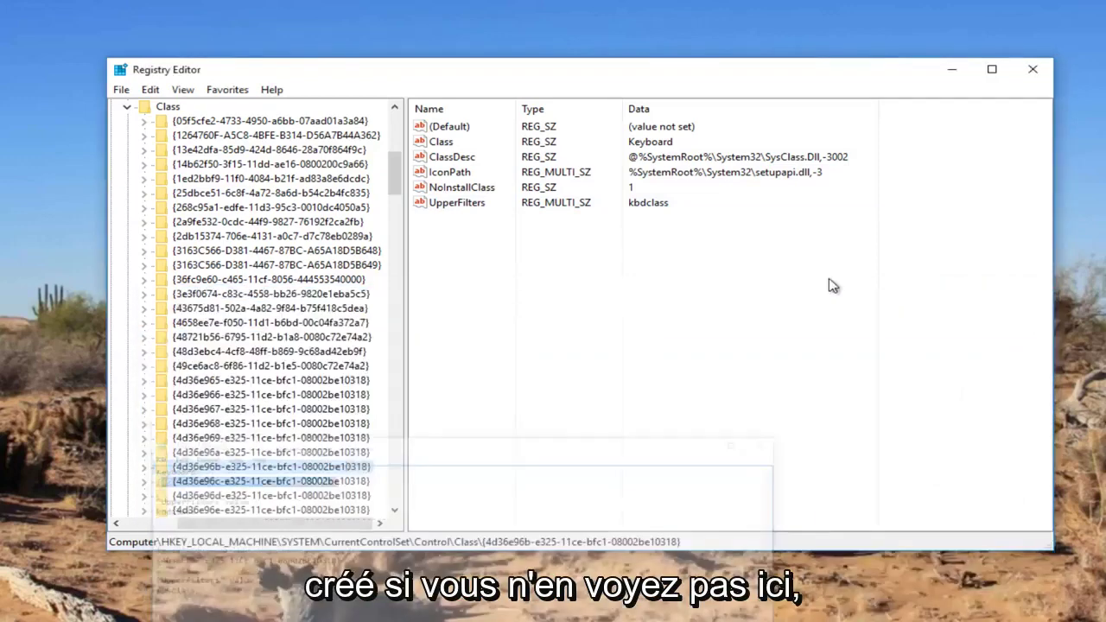
pyautogui.rightClick(450, 208)
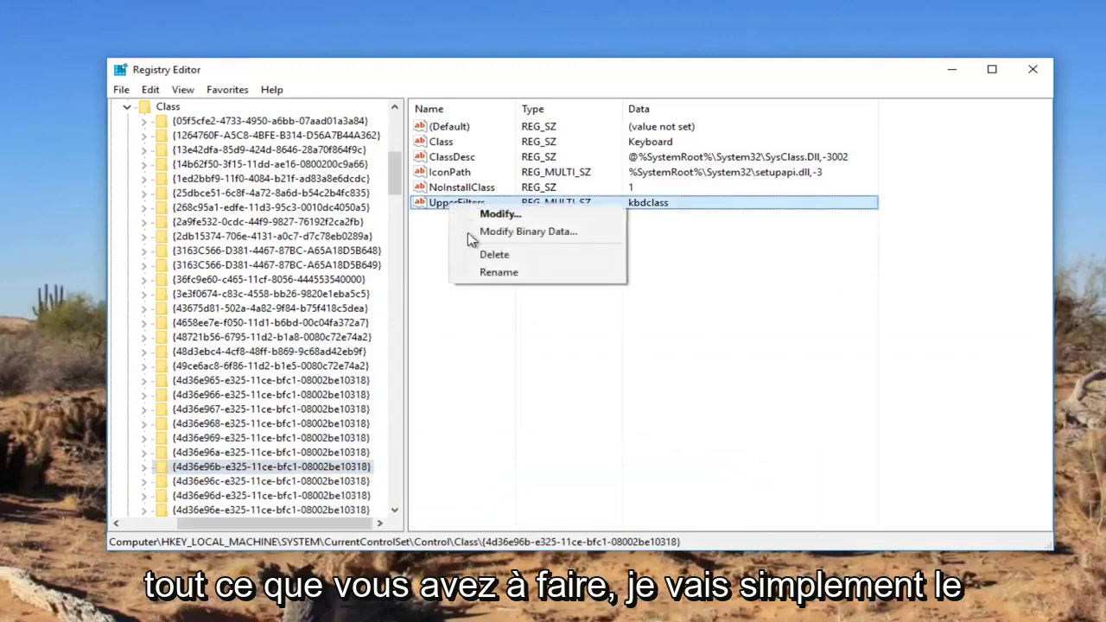
pyautogui.click(487, 253)
pyautogui.click(696, 344)
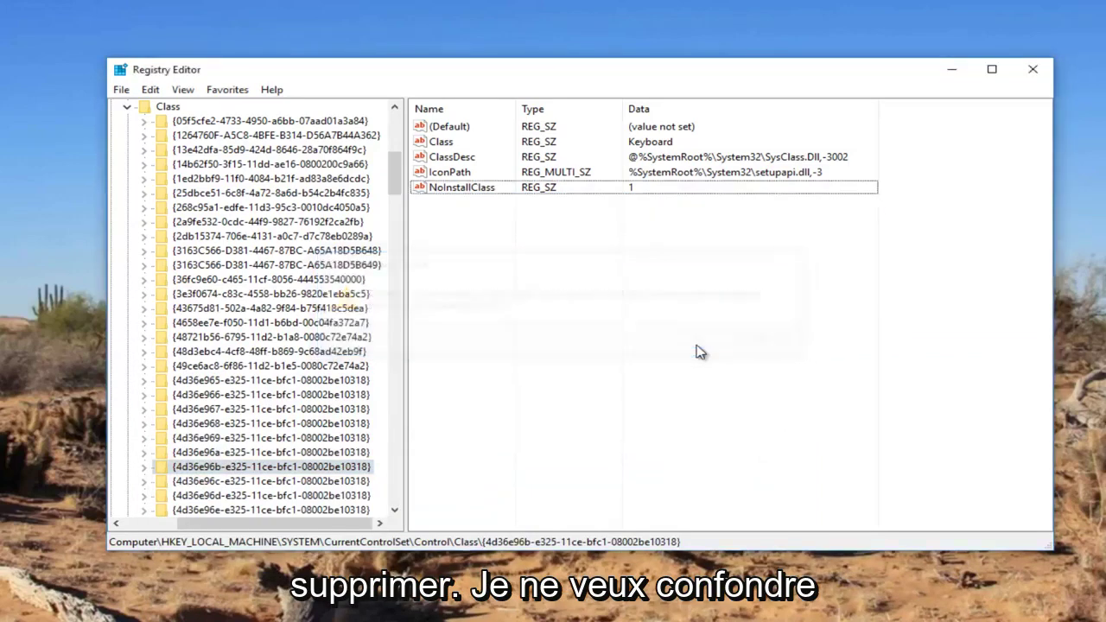
# Step: Create a new multi-string value named Upperfilters in the keyboard class key
pyautogui.rightClick(205, 475)
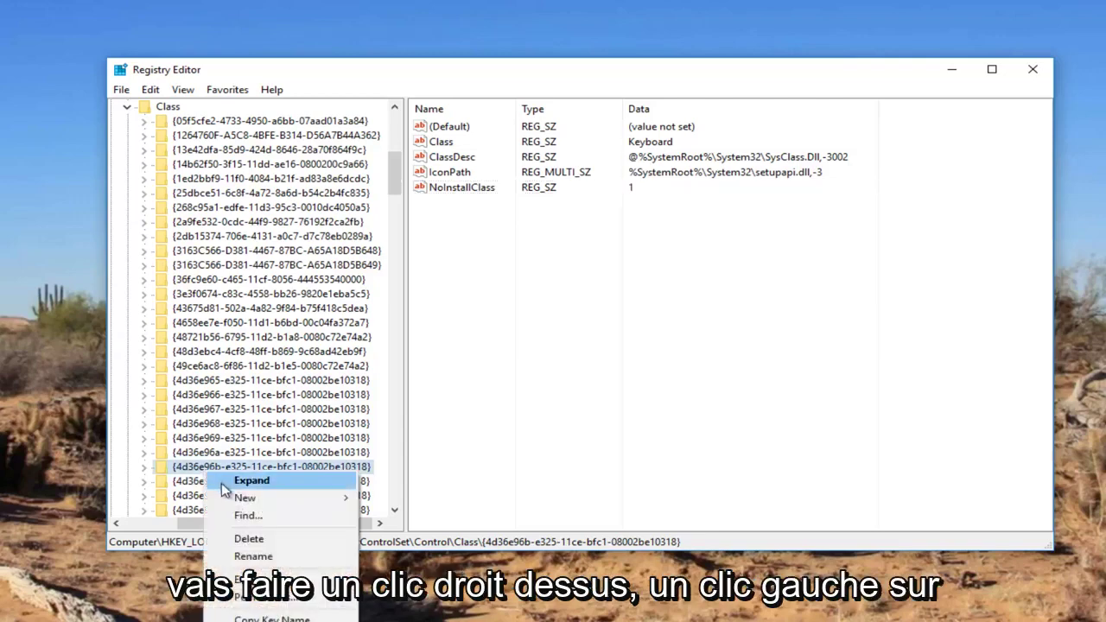
pyautogui.moveTo(236, 502)
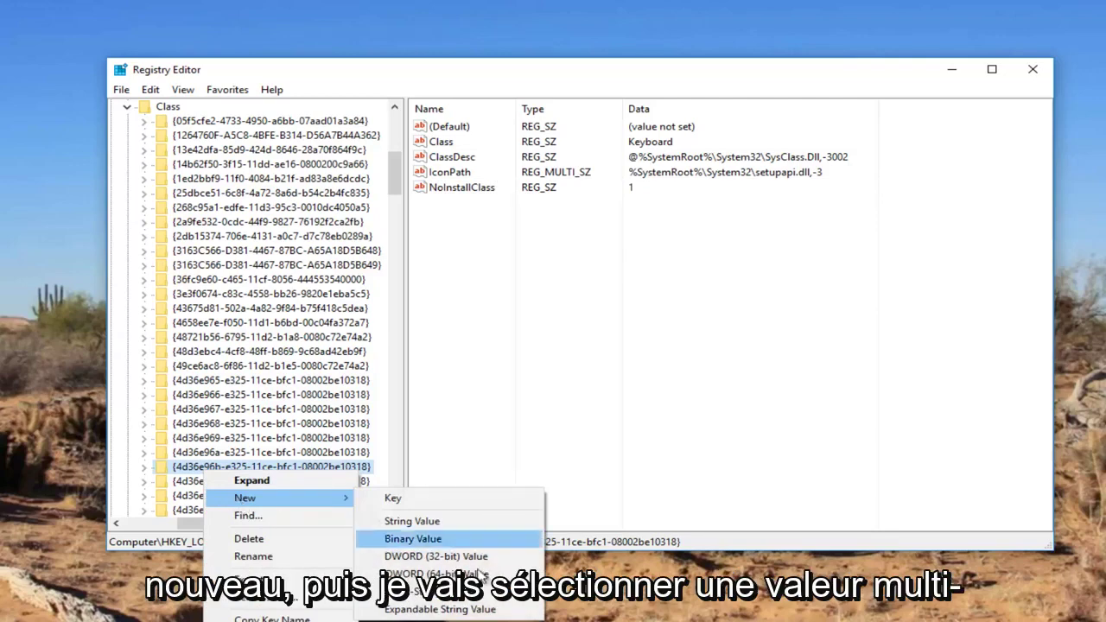
pyautogui.click(440, 592)
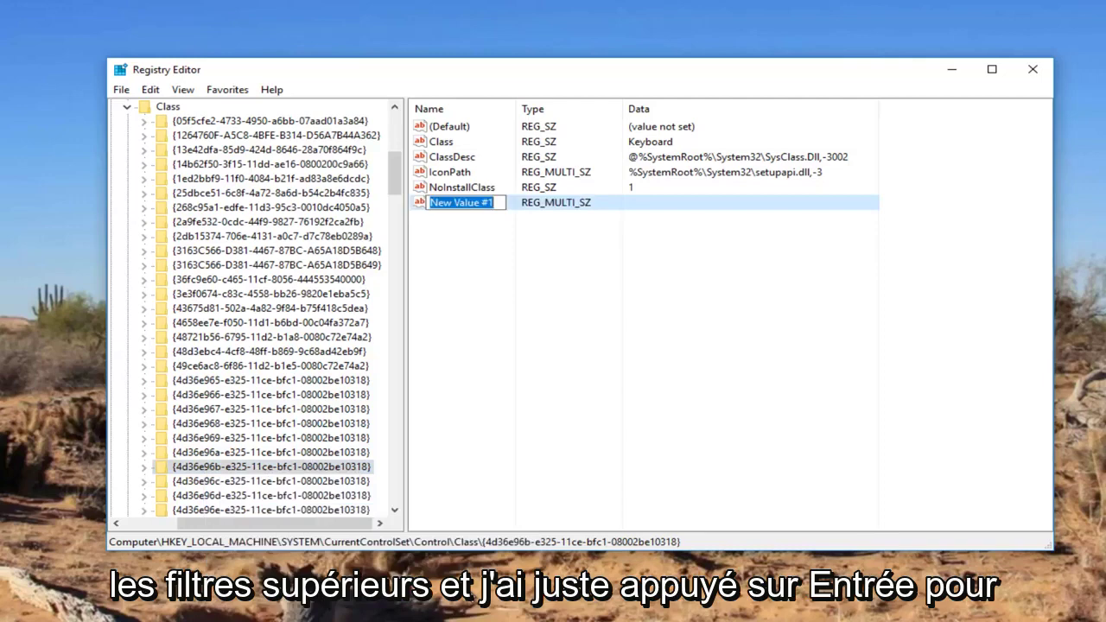
pyautogui.write('Upperfilte')
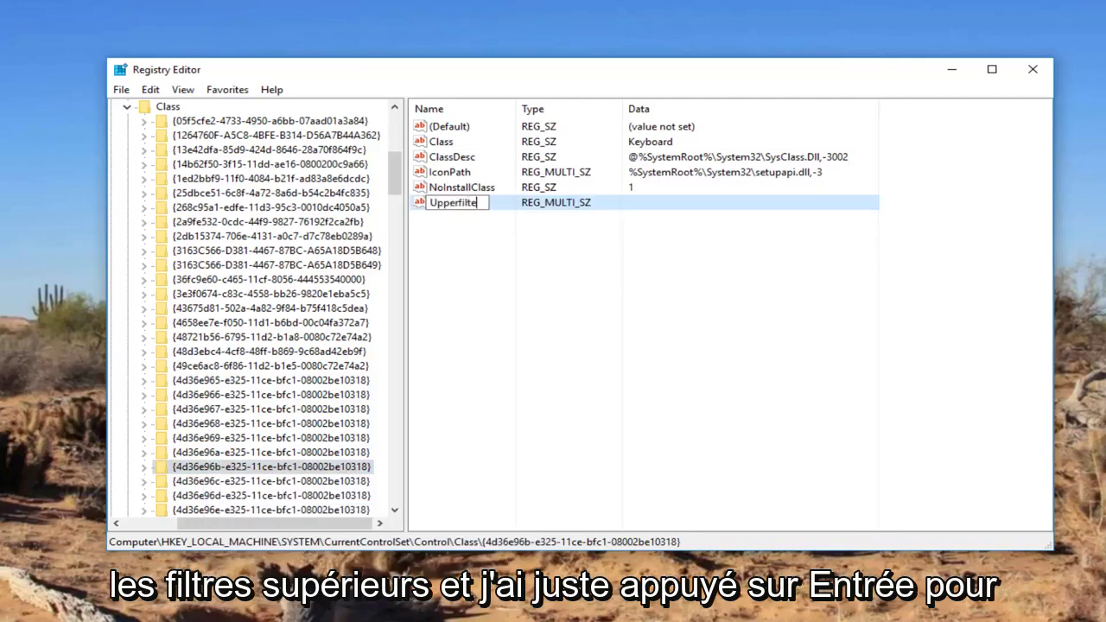
pyautogui.write('rs')
pyautogui.press('Return')
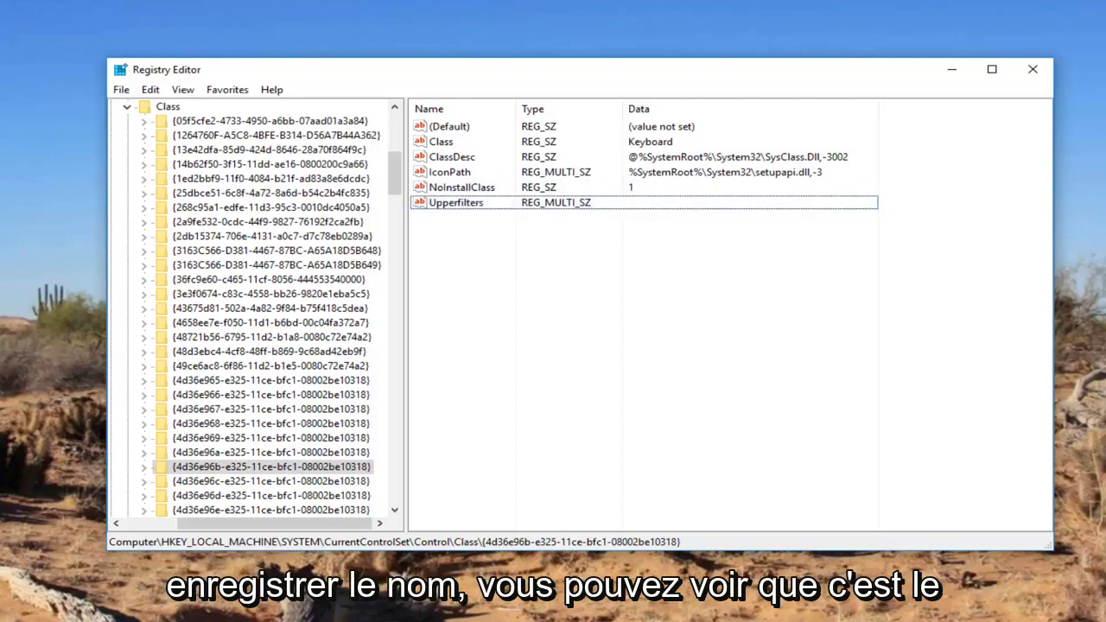
pyautogui.hotkey('alt', 'Tab')
pyautogui.click(192, 381)
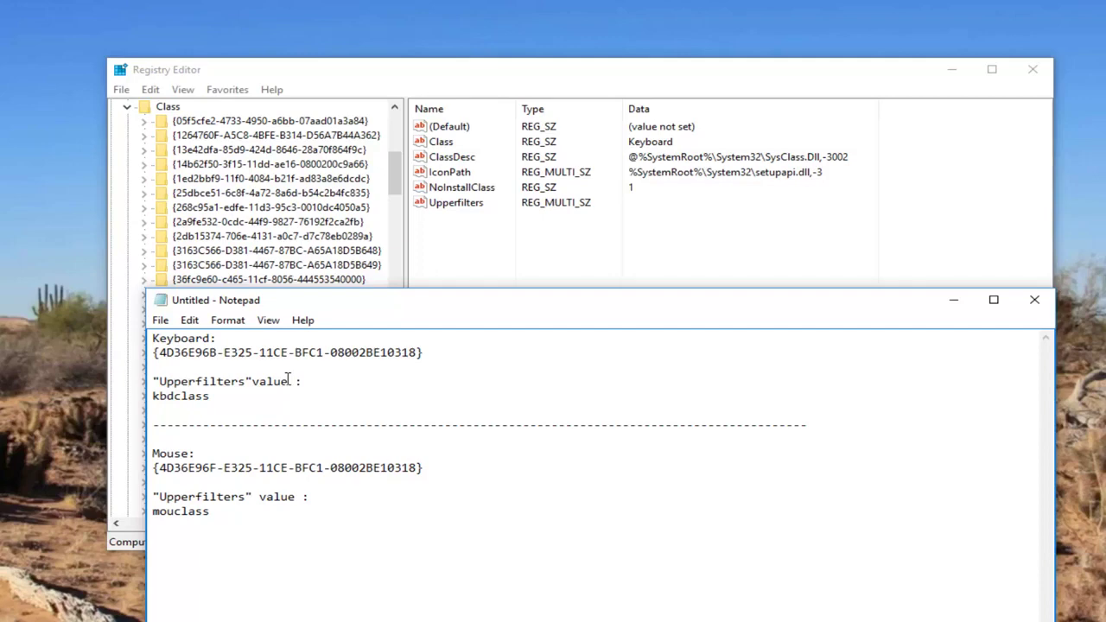
# Step: Open the Upperfilters value editor and copy kbdclass from the Notepad notes
pyautogui.click(451, 203)
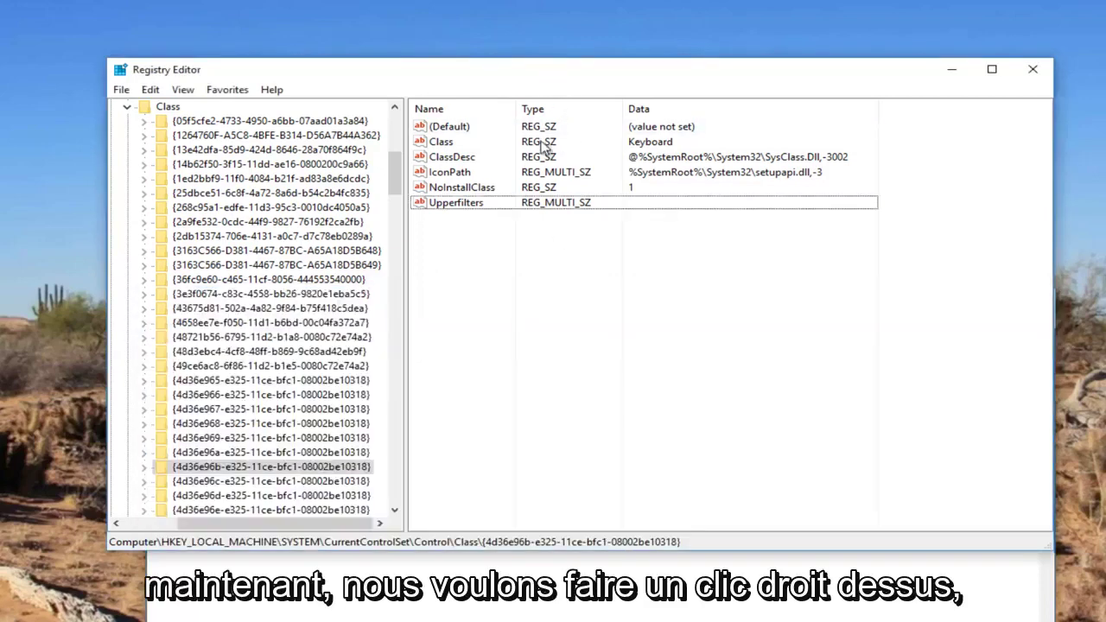
pyautogui.rightClick(450, 207)
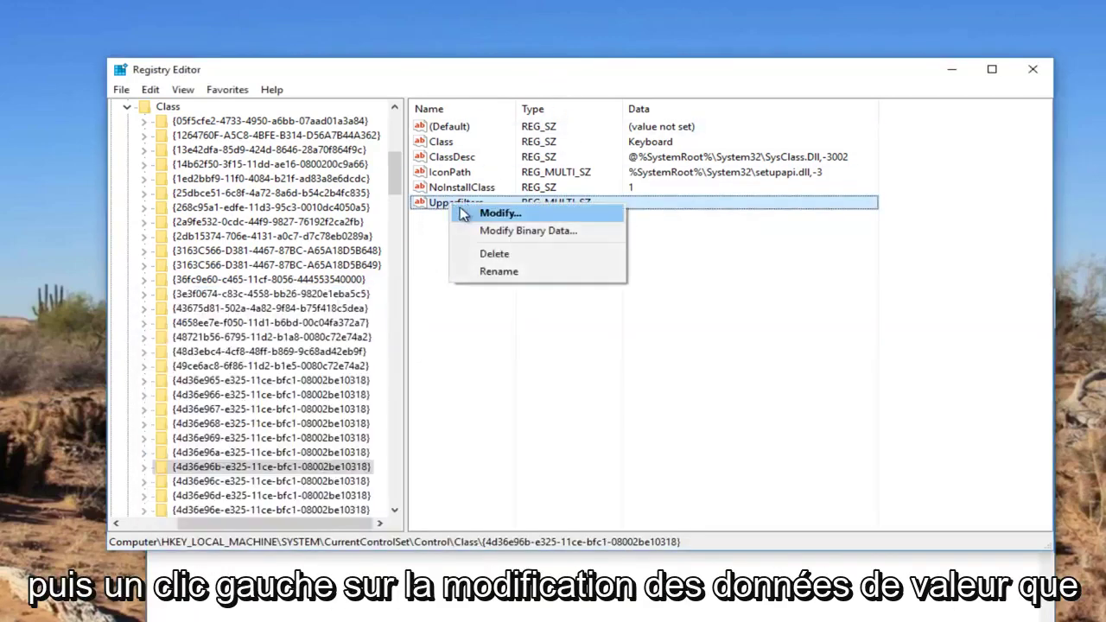
pyautogui.click(498, 216)
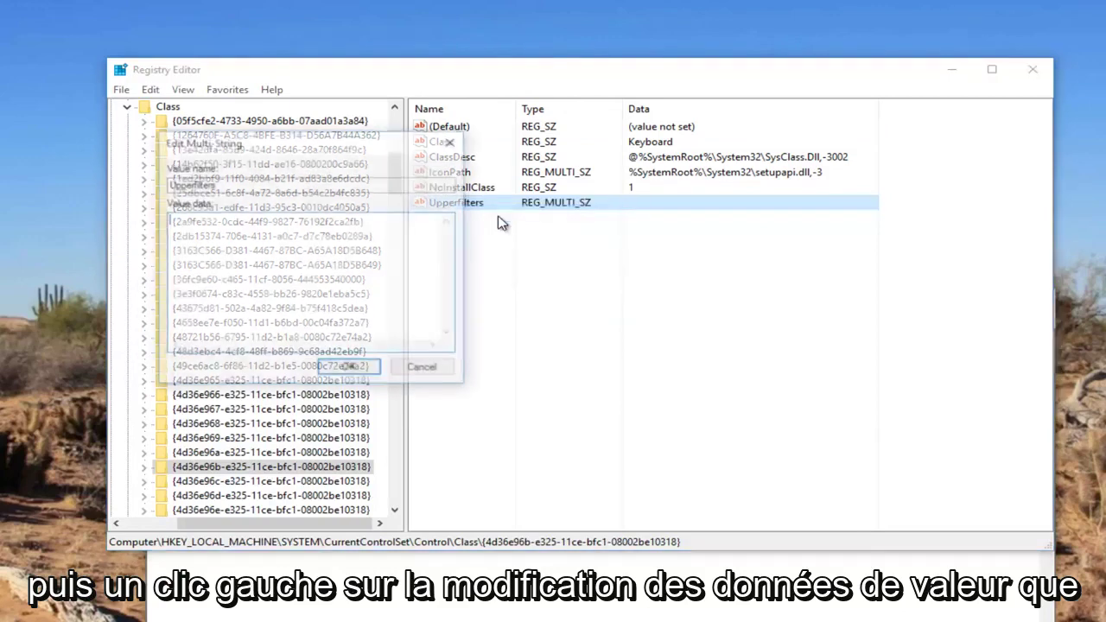
pyautogui.hotkey('alt', 'Tab')
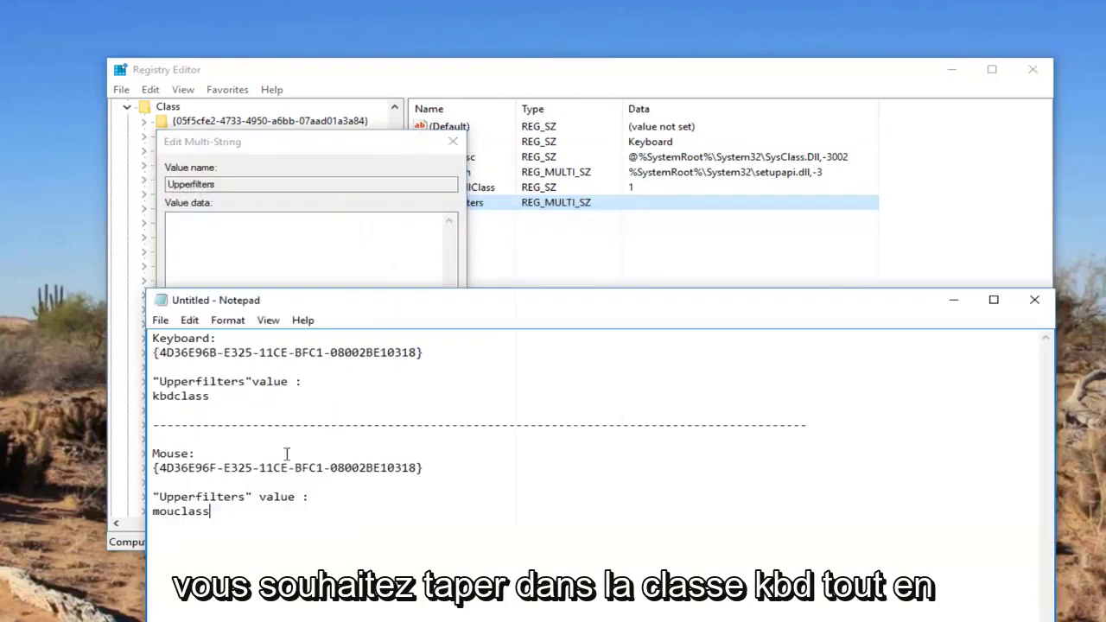
pyautogui.doubleClick(185, 395)
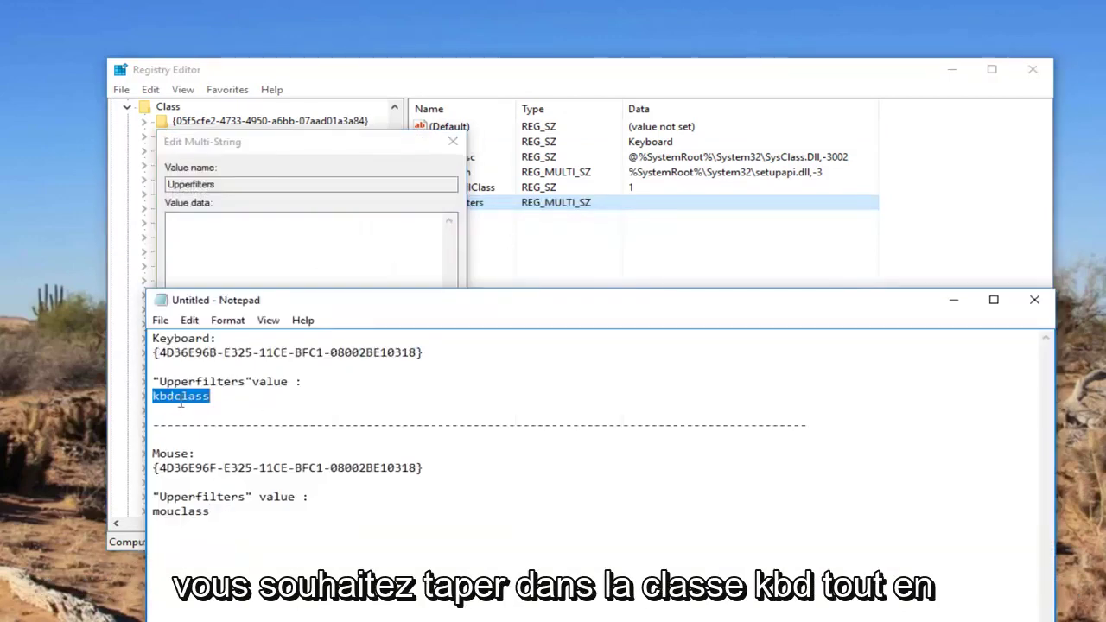
pyautogui.rightClick(181, 404)
pyautogui.click(216, 448)
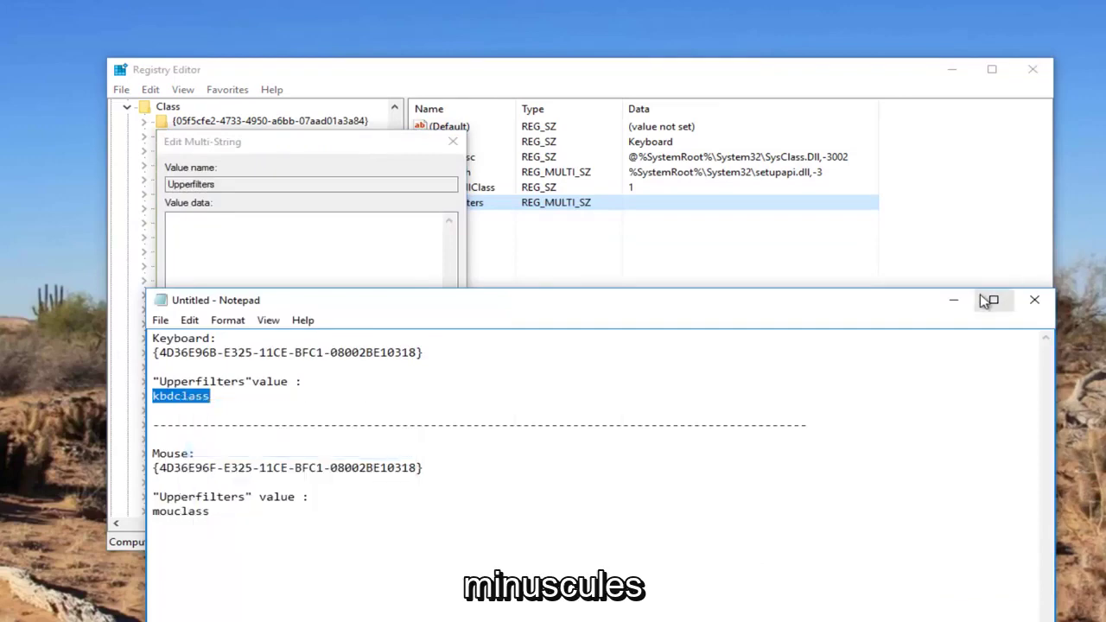
# Step: Paste kbdclass as the Upperfilters data, save it, and dismiss the empty-strings warning
pyautogui.click(955, 300)
pyautogui.rightClick(223, 238)
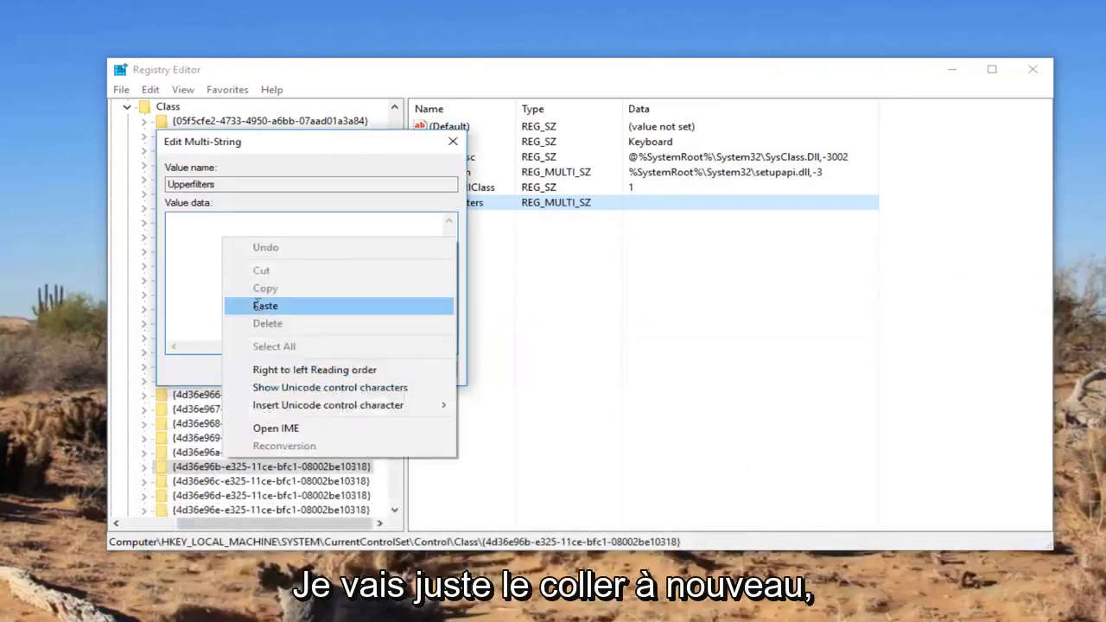
pyautogui.click(256, 306)
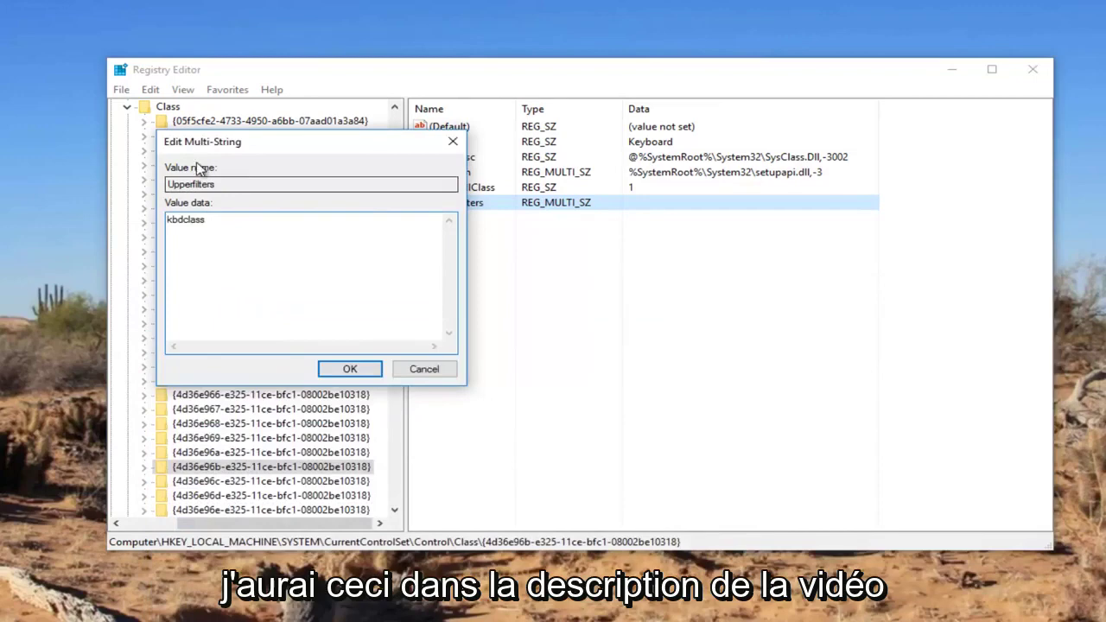
pyautogui.click(350, 370)
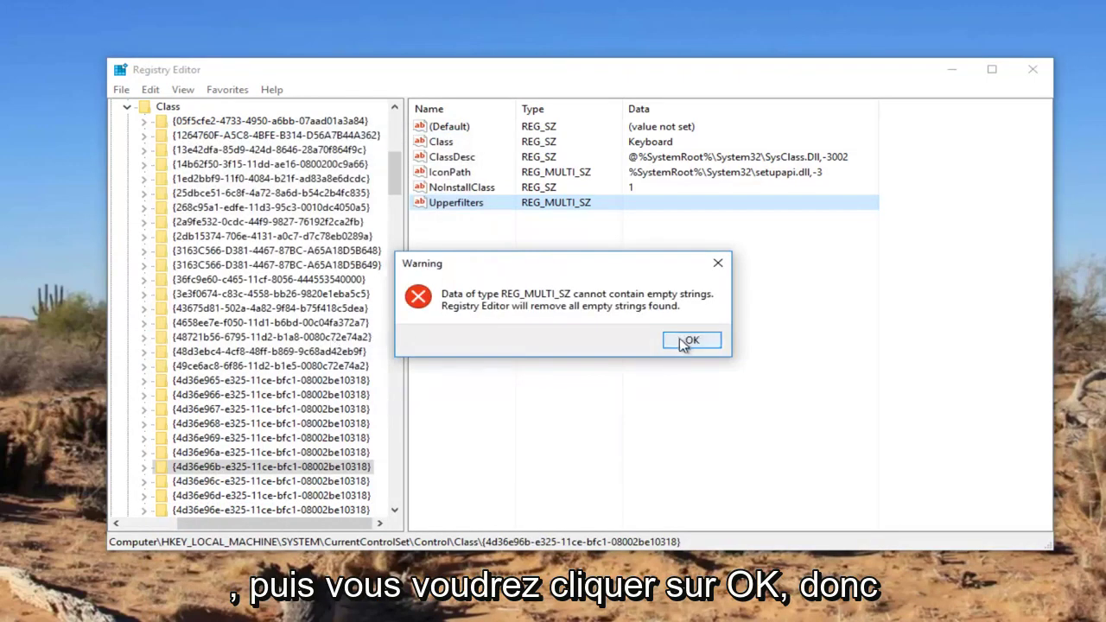
pyautogui.click(689, 343)
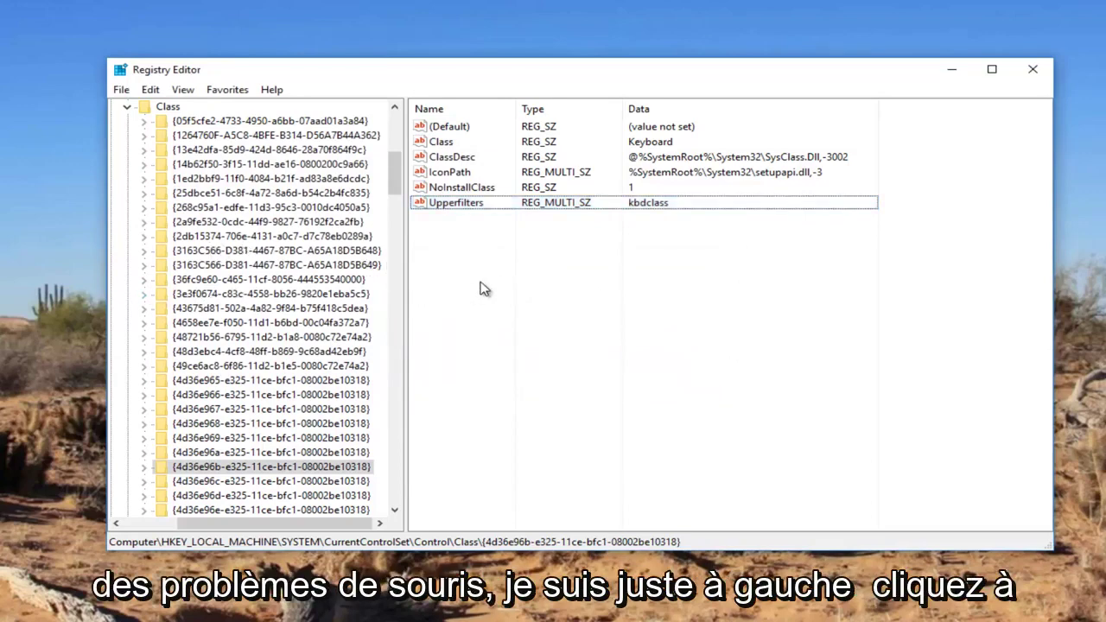
# Step: Return to the Class key and open Find with the previous search text cleared
pyautogui.click(168, 107)
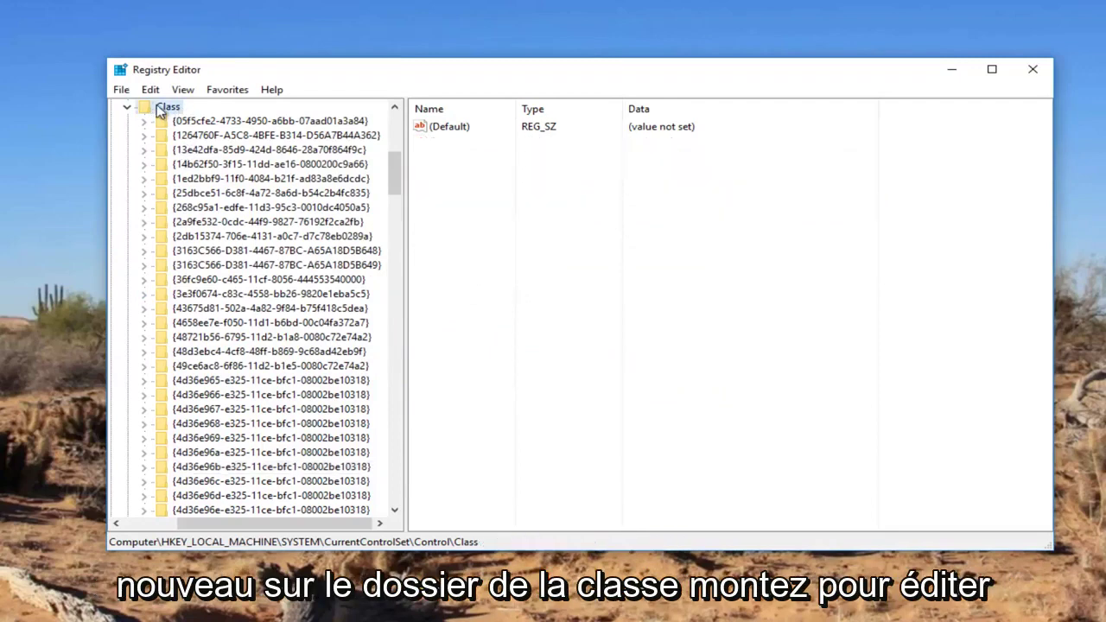
pyautogui.click(151, 90)
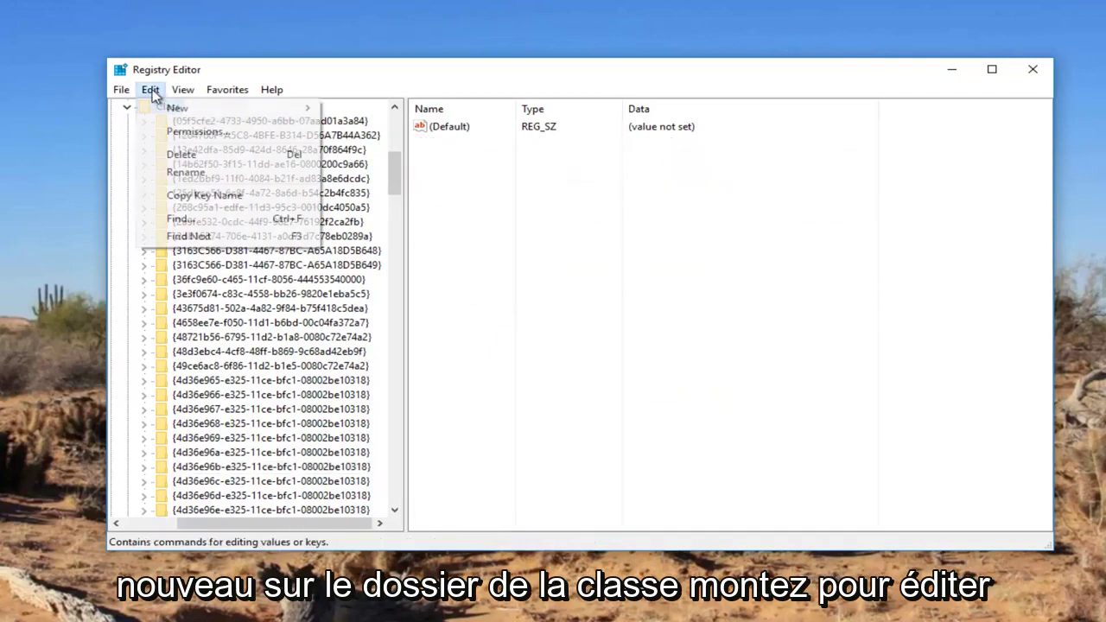
pyautogui.click(180, 219)
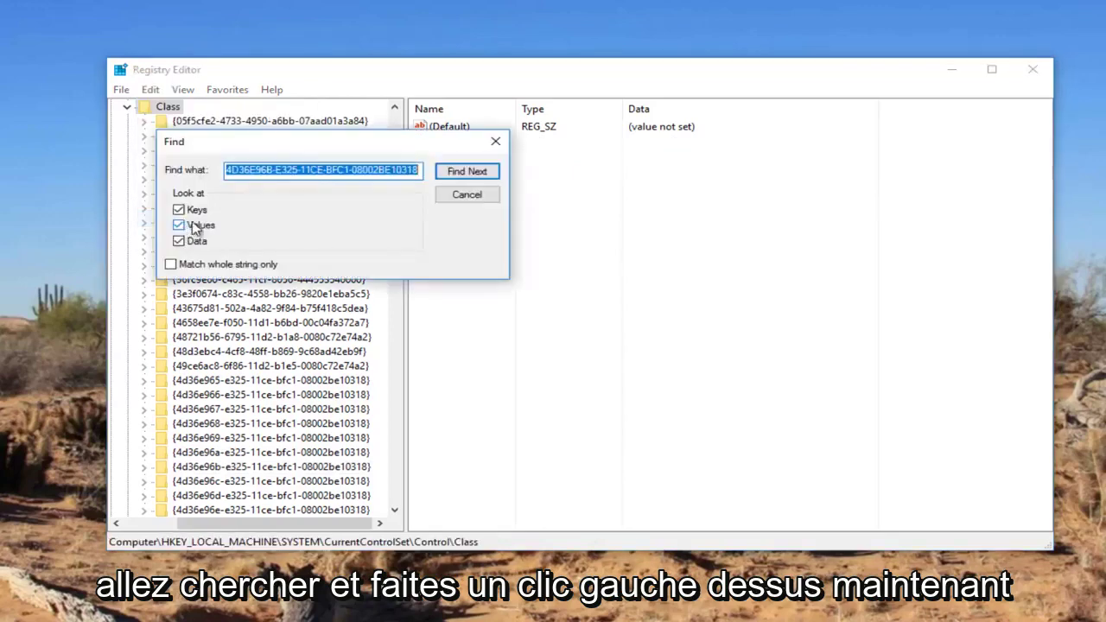
pyautogui.press('BackSpace')
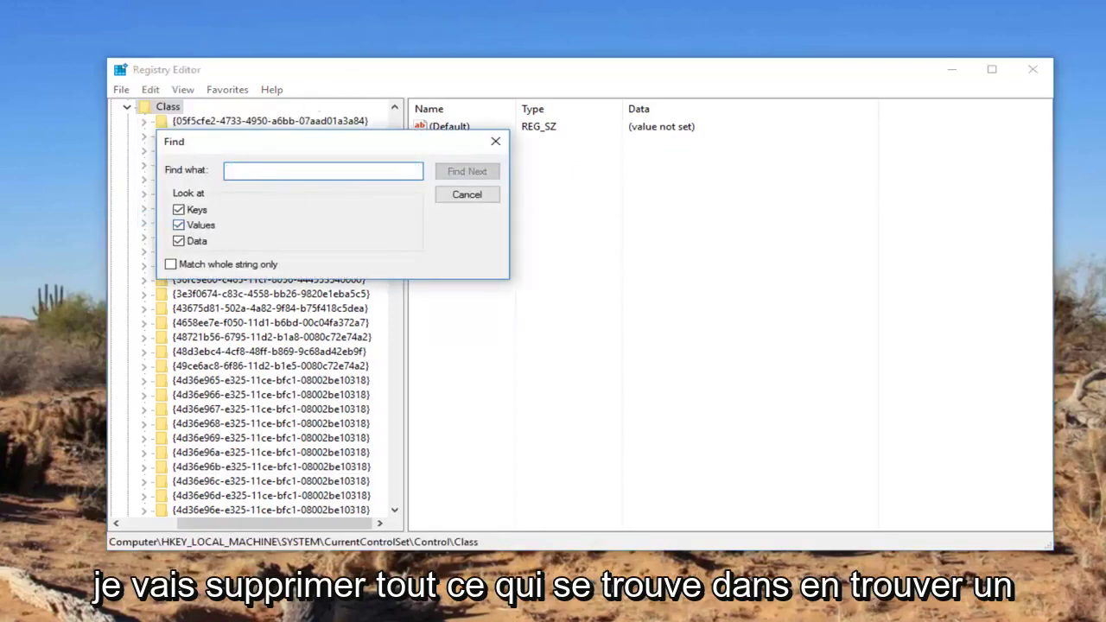
# Step: Copy the mouse class GUID 4d36e96f-e325-11ce-bfc1-08002be10318 from the notes into the search field
pyautogui.hotkey('alt', 'Tab')
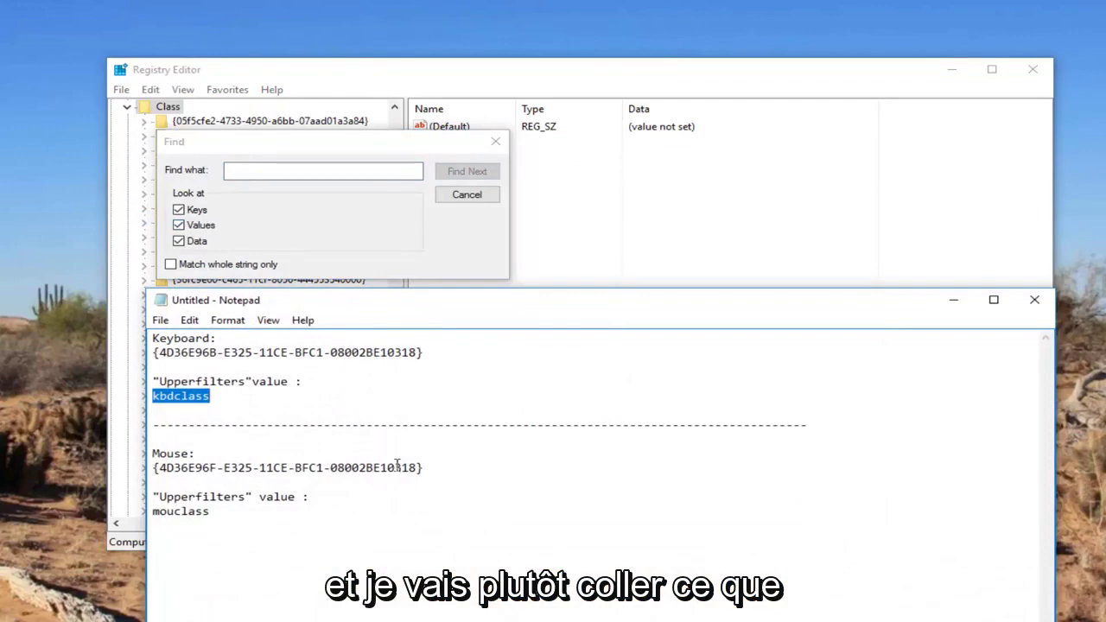
pyautogui.moveTo(417, 468); pyautogui.dragTo(163, 468)
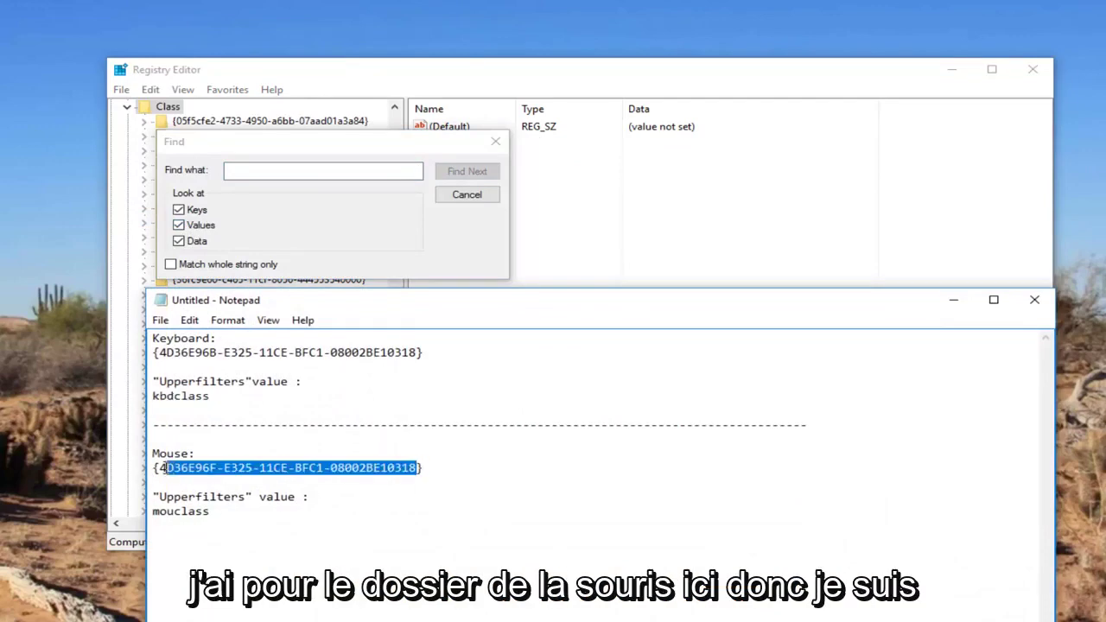
pyautogui.rightClick(173, 481)
pyautogui.click(233, 299)
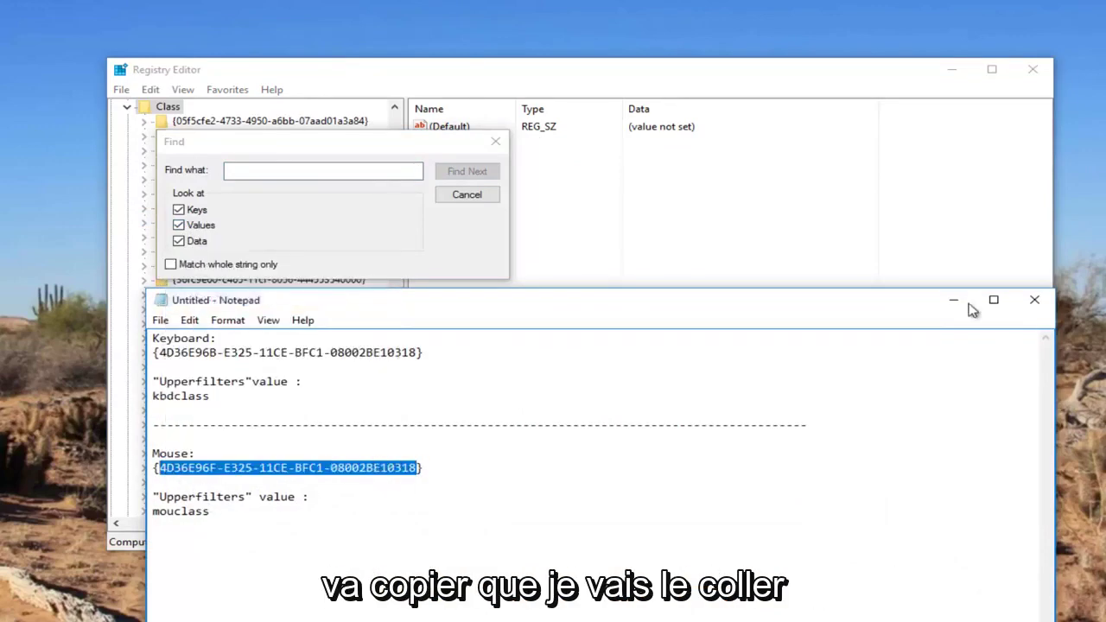
pyautogui.click(954, 300)
pyautogui.rightClick(283, 175)
pyautogui.click(326, 236)
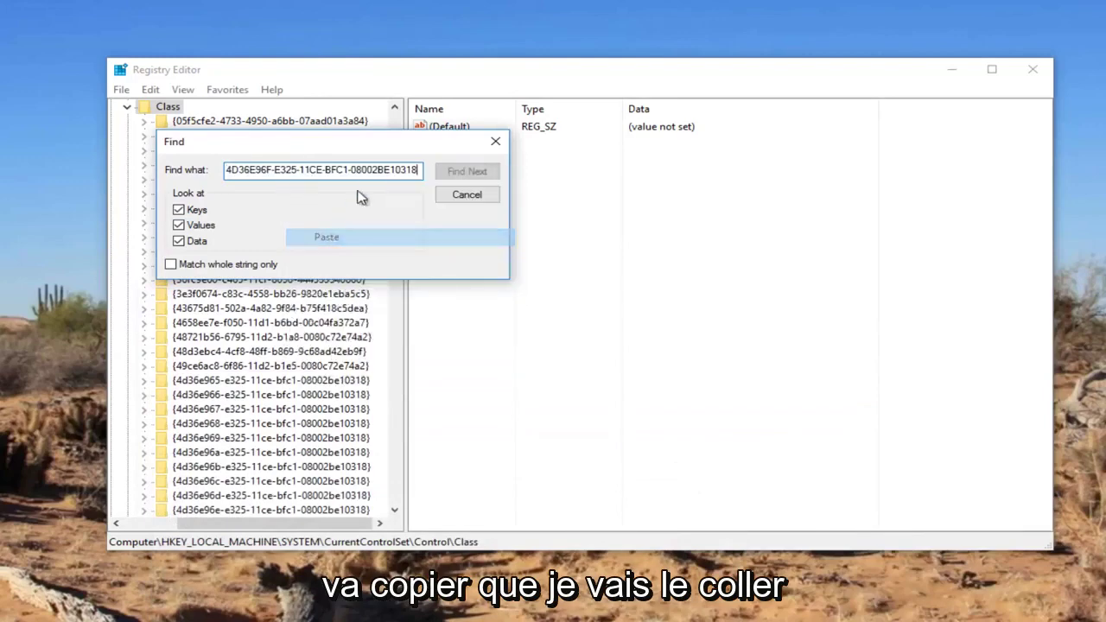
# Step: Jump to the mouse class key and delete its UpperFilters mouclass value, confirming the prompt
pyautogui.click(458, 171)
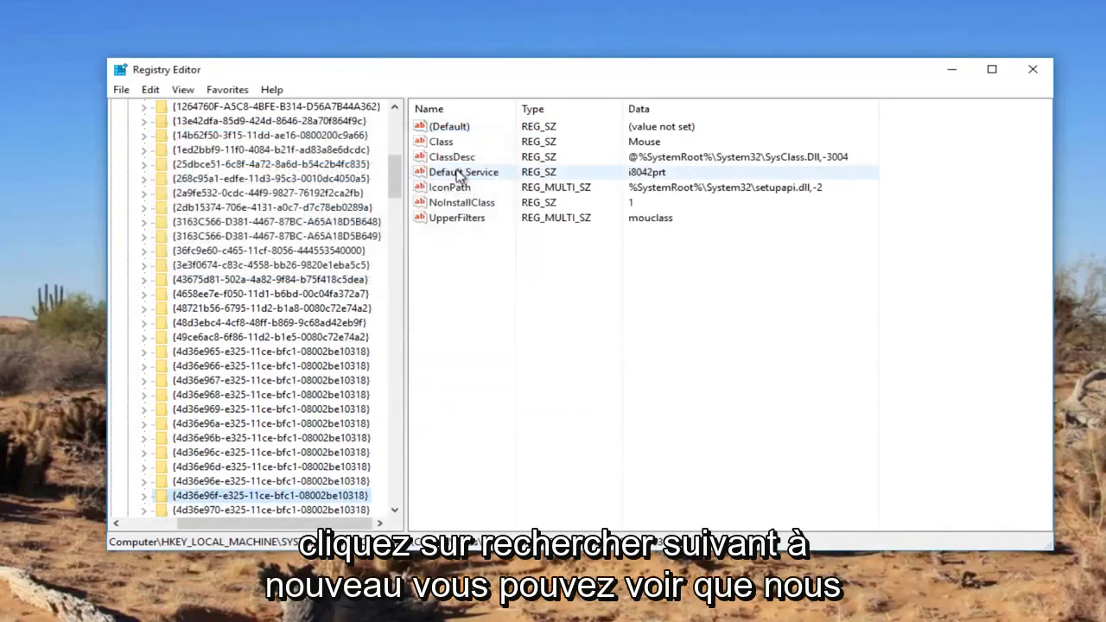
pyautogui.scroll(-1, 192, 486)
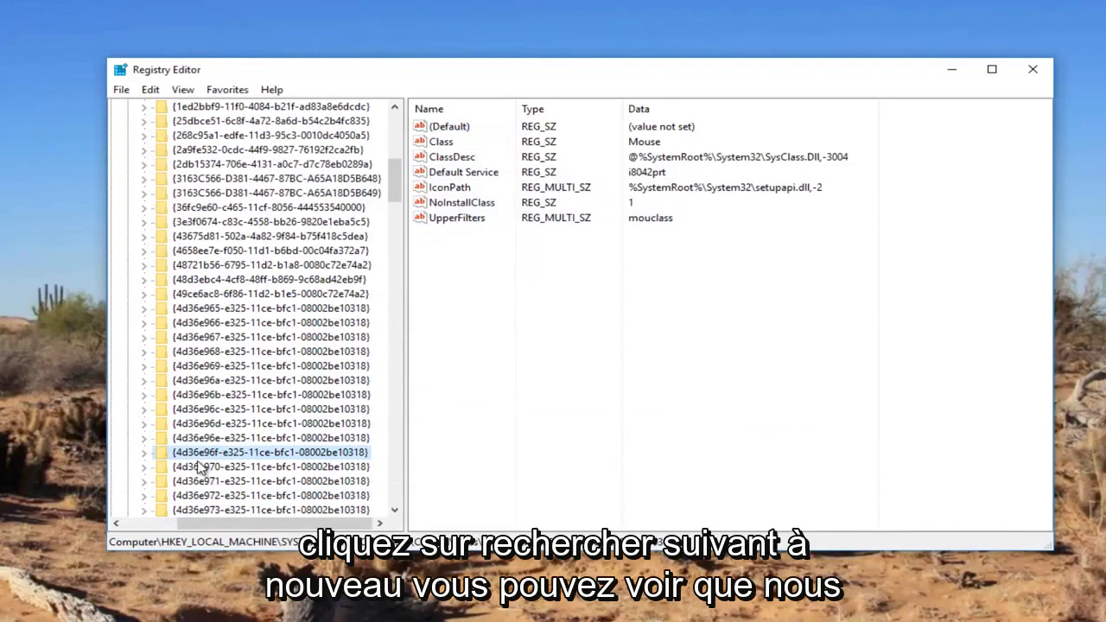
pyautogui.click(474, 219)
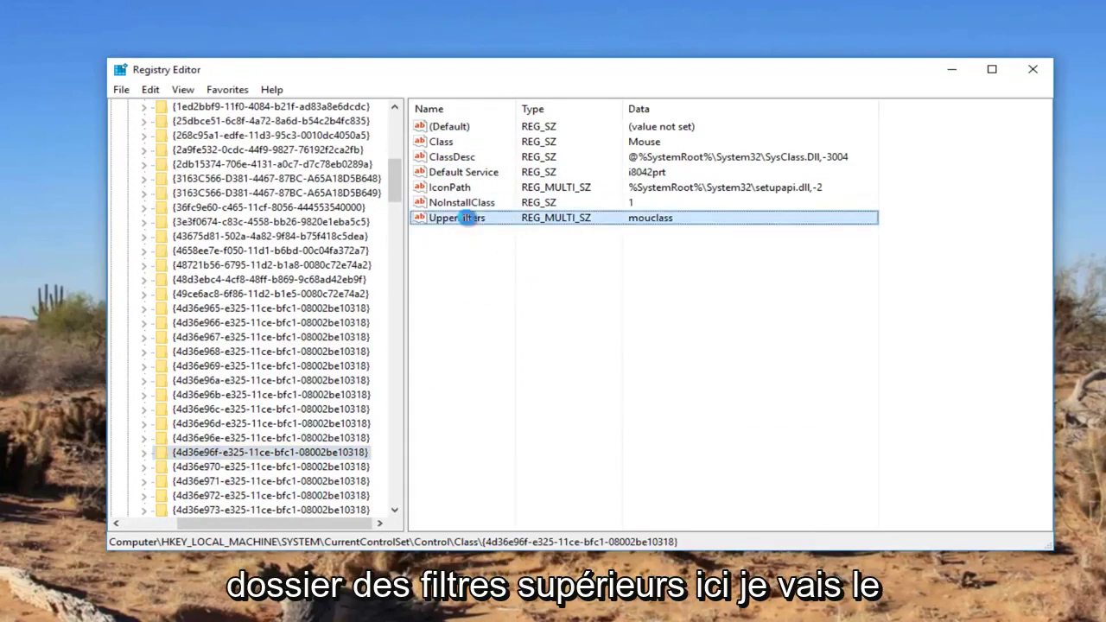
pyautogui.press('Delete')
pyautogui.click(705, 340)
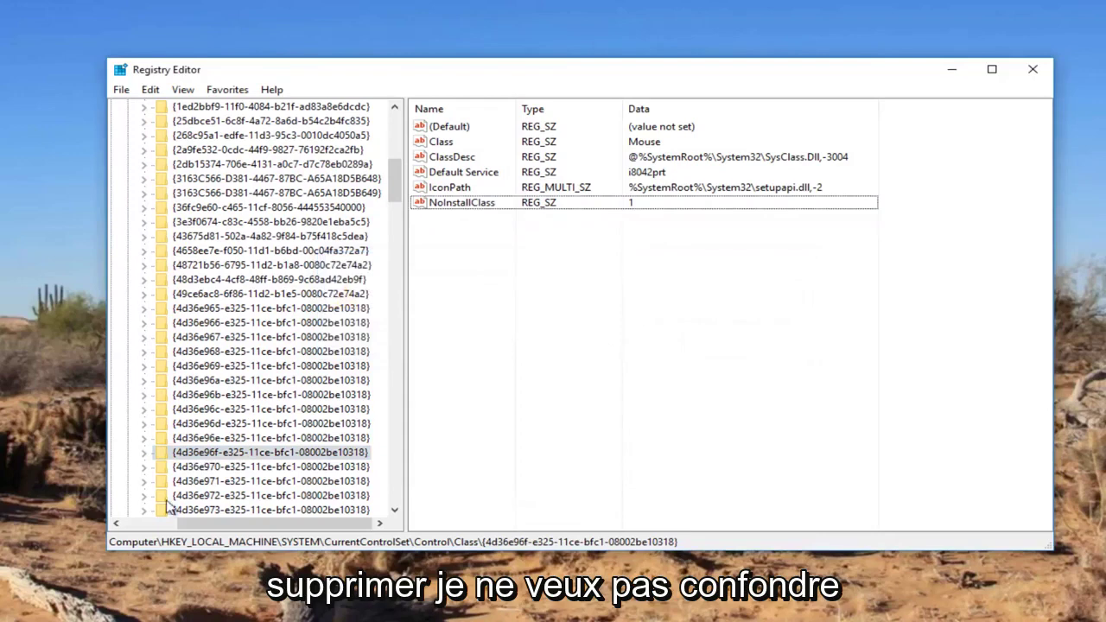
pyautogui.click(219, 460)
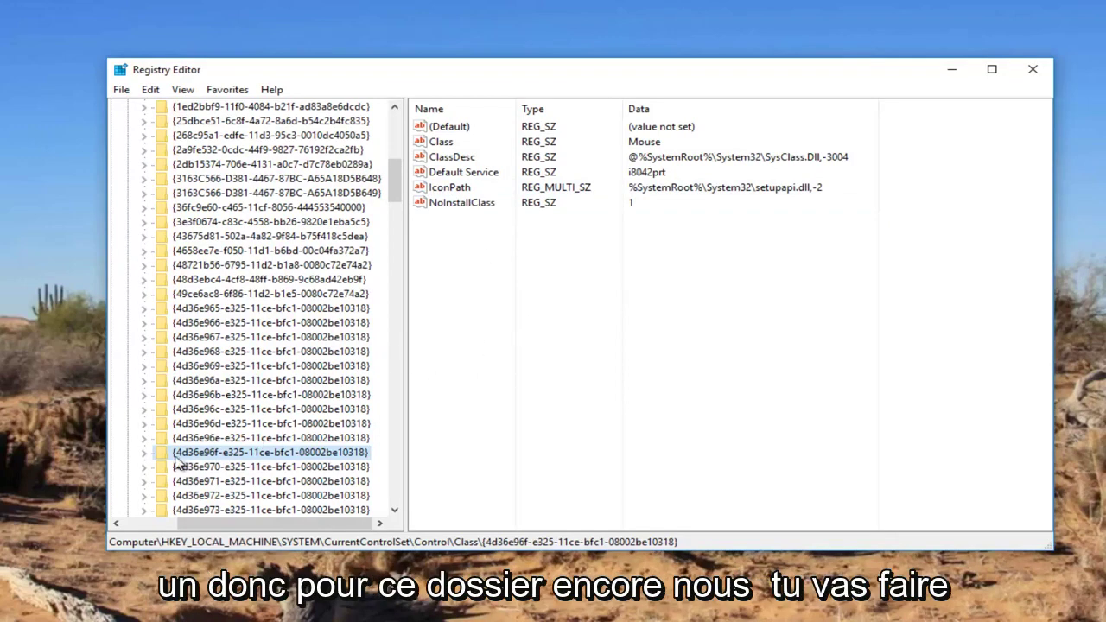
# Step: Create a new multi-string value in the mouse class key
pyautogui.rightClick(207, 454)
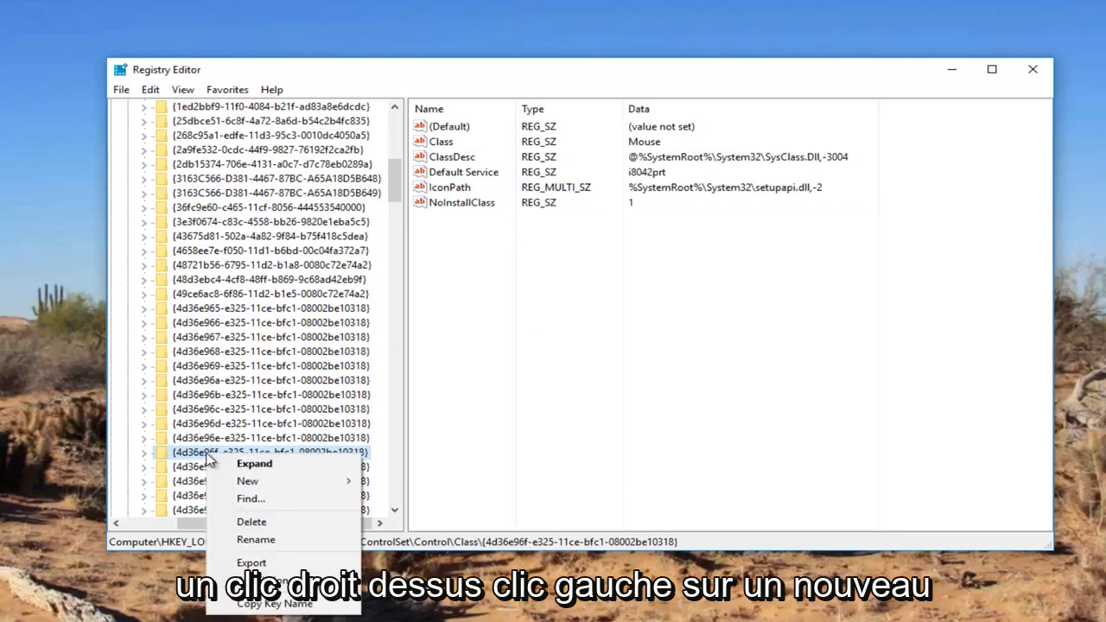
pyautogui.moveTo(226, 481)
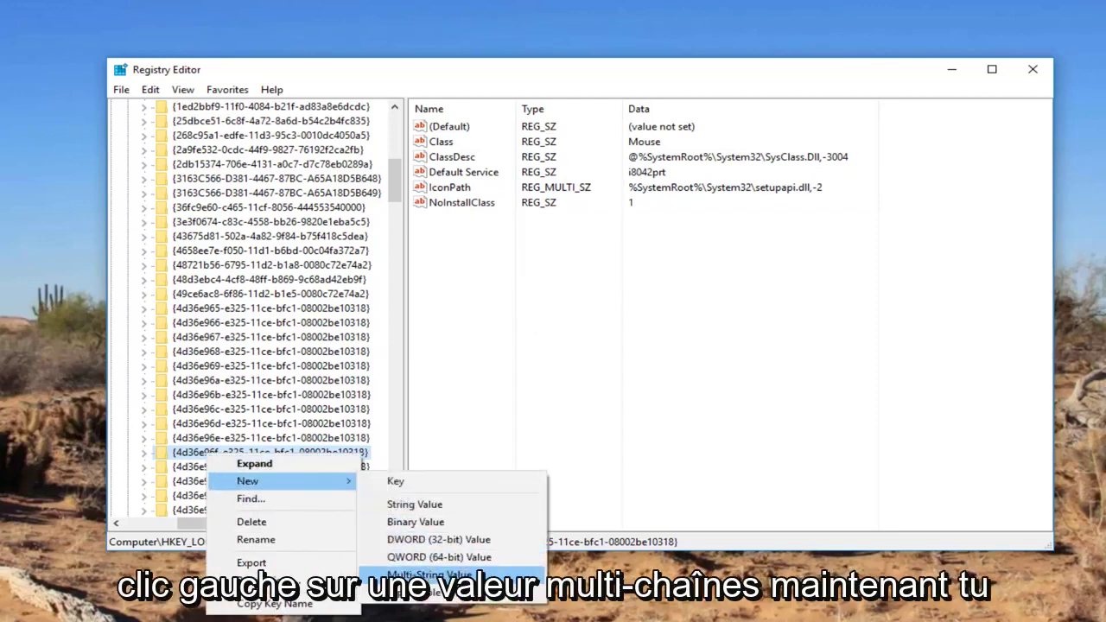
pyautogui.click(430, 575)
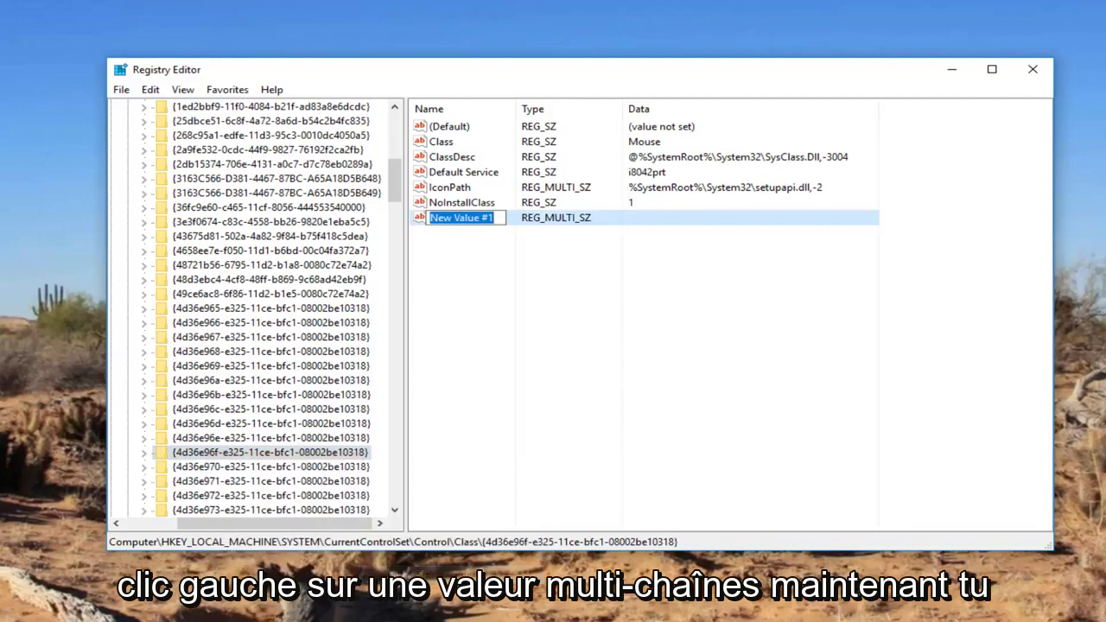
# Step: Rename New Value #1 to Upperfilters, using the name copied from the Notepad notes
pyautogui.hotkey('alt', 'Tab')
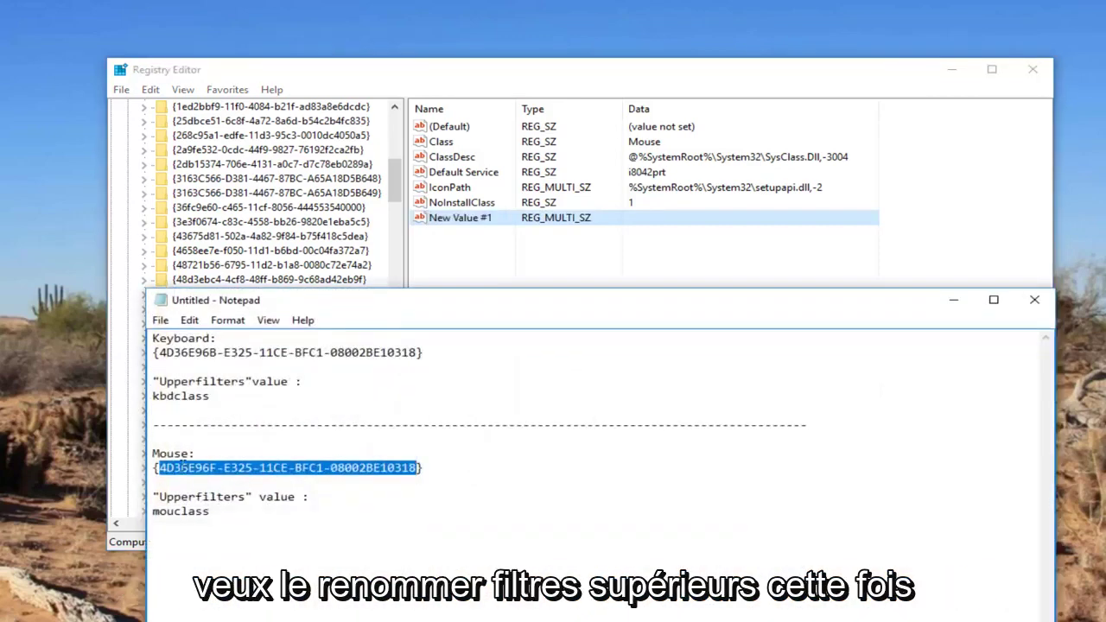
pyautogui.moveTo(247, 496); pyautogui.dragTo(161, 499)
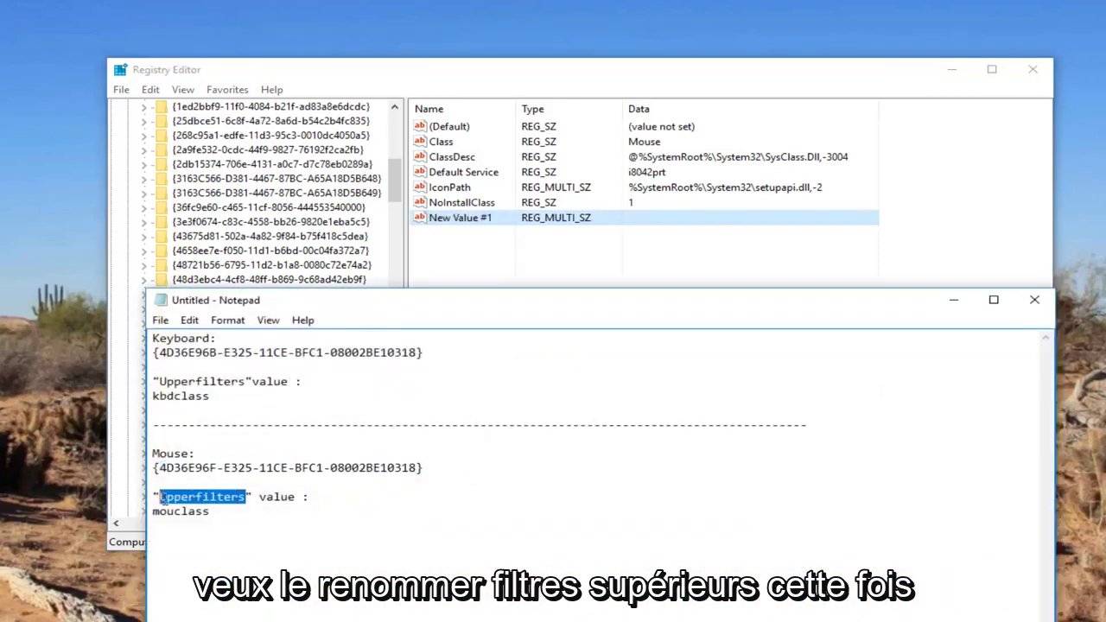
pyautogui.rightClick(161, 502)
pyautogui.click(186, 328)
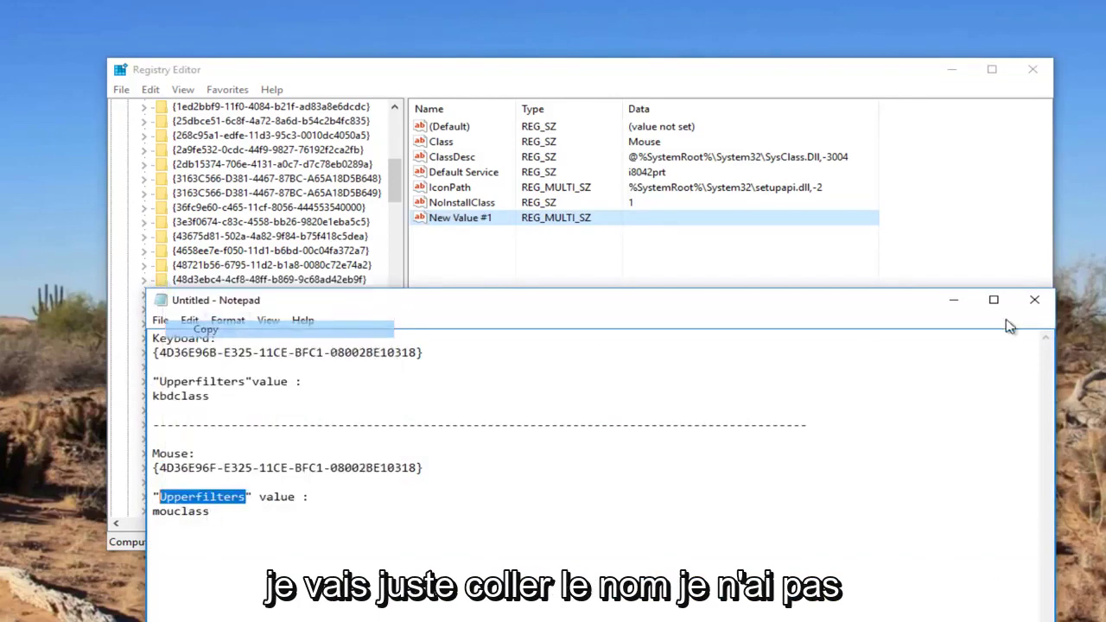
pyautogui.rightClick(466, 219)
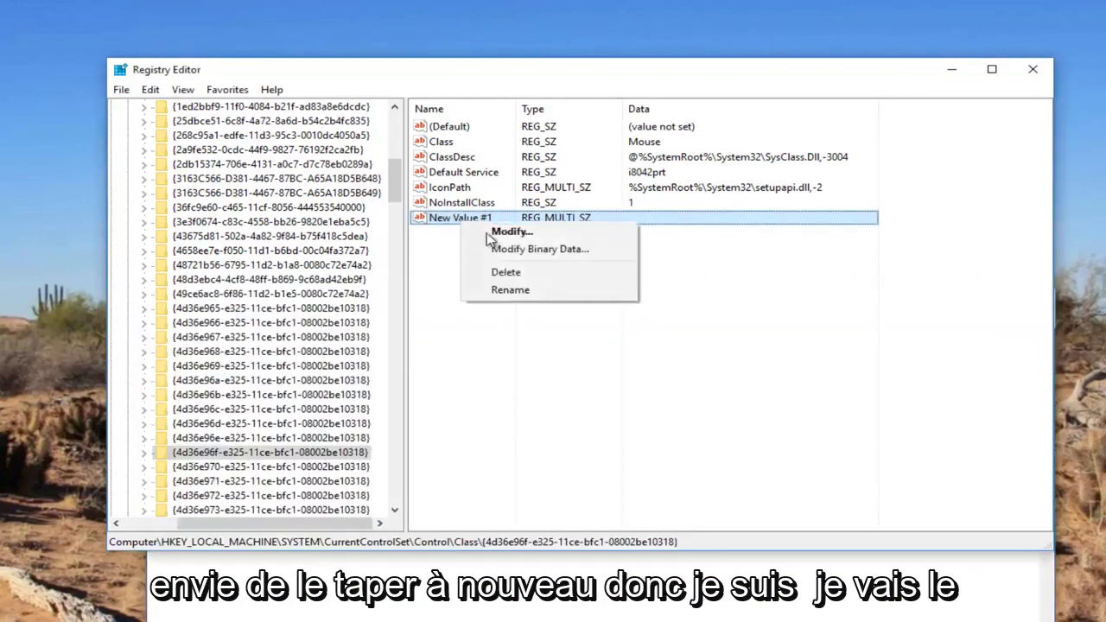
pyautogui.click(495, 288)
pyautogui.hotkey('ctrl', 'v')
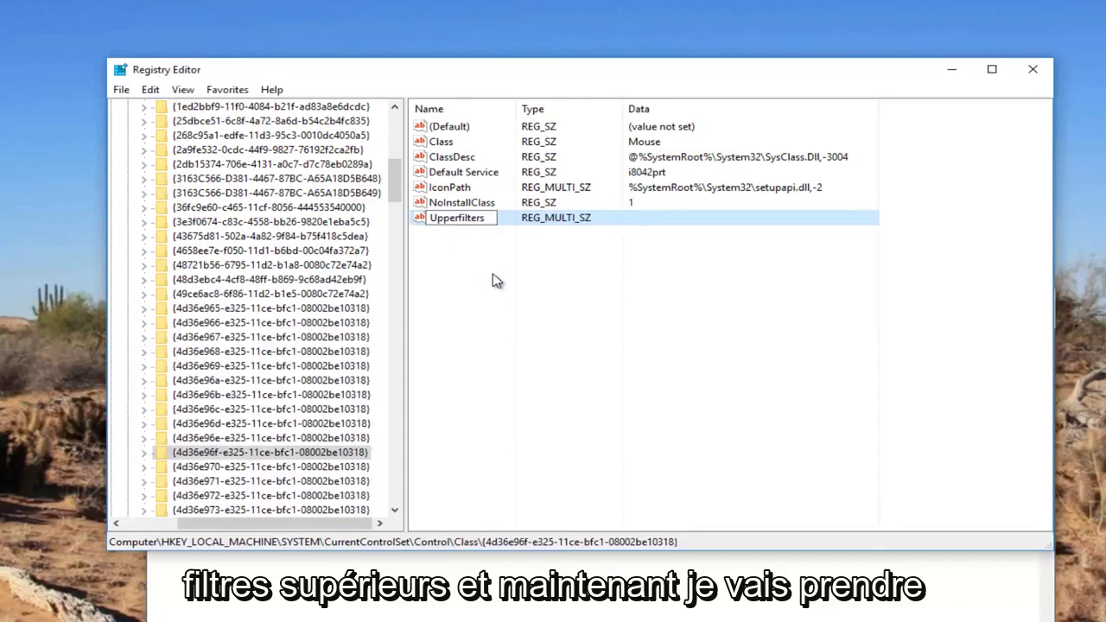
pyautogui.press('Return')
# Step: Copy the word mouclass from the Notepad notes and minimize Notepad
pyautogui.hotkey('alt', 'Tab')
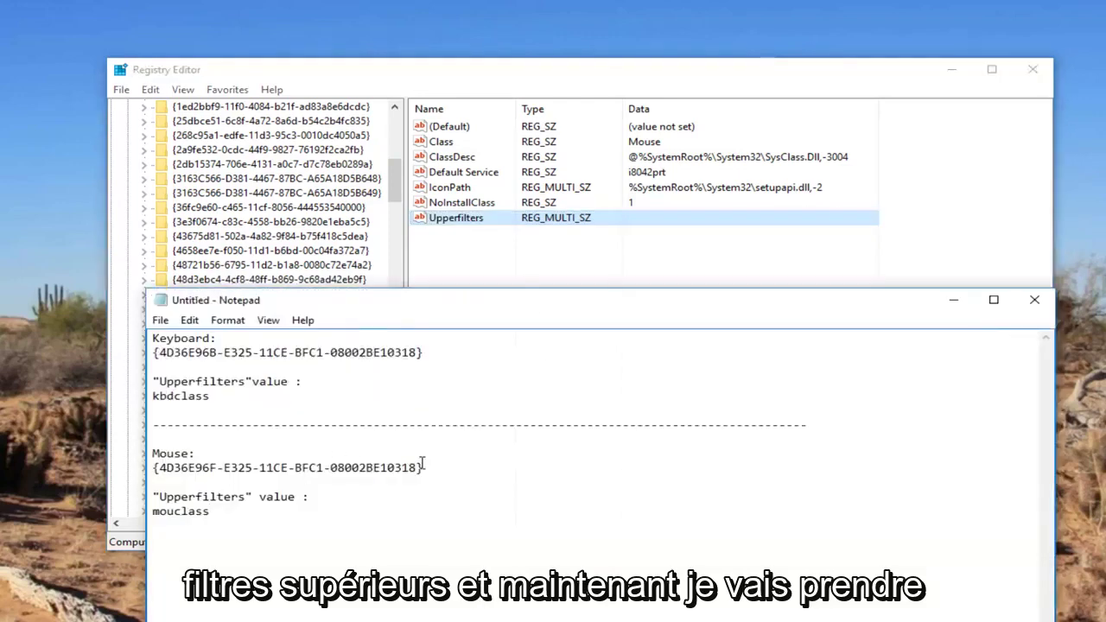
pyautogui.doubleClick(193, 514)
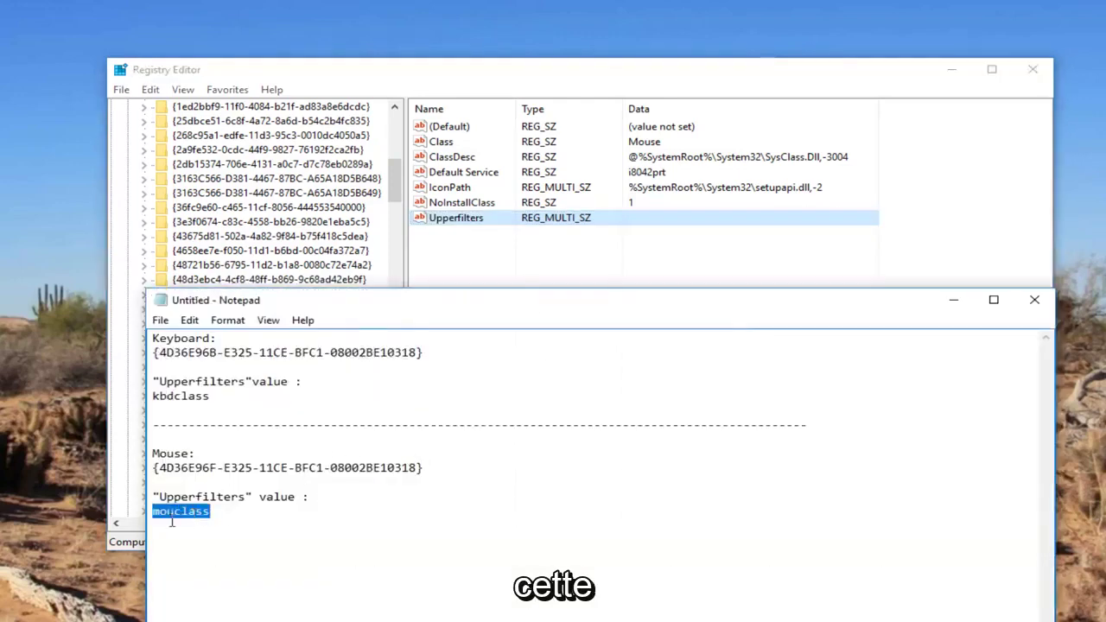
pyautogui.rightClick(181, 512)
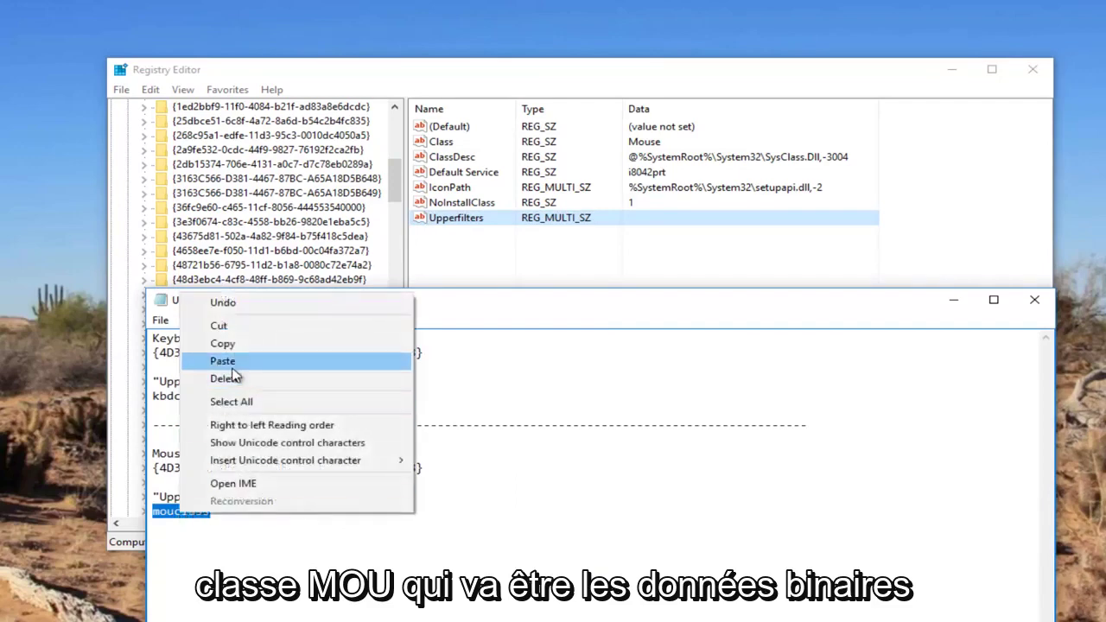
pyautogui.click(223, 344)
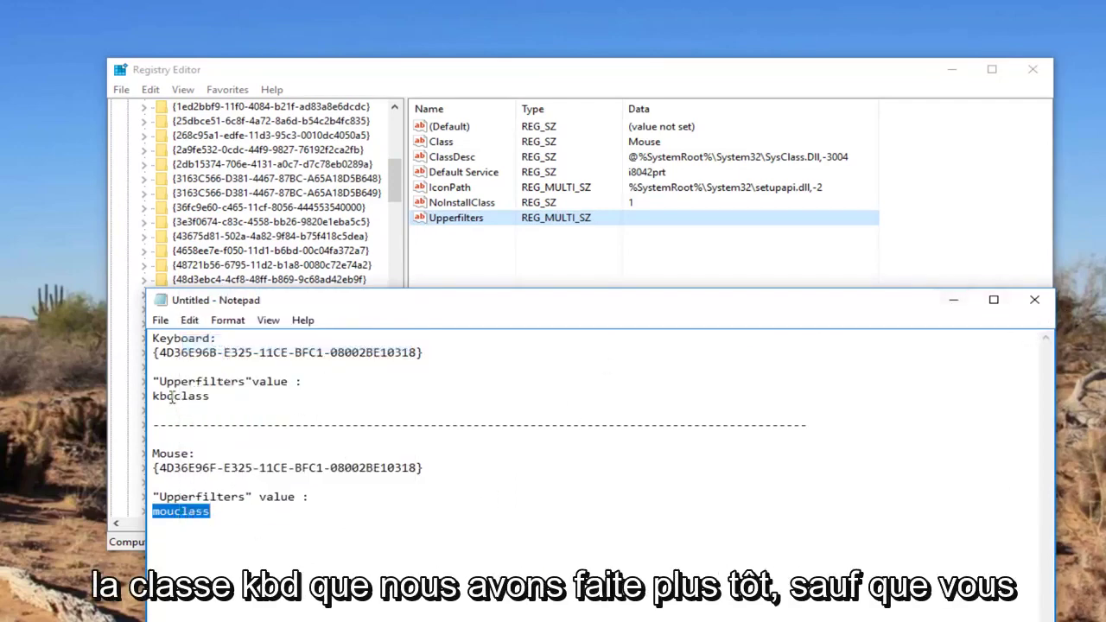
pyautogui.rightClick(194, 511)
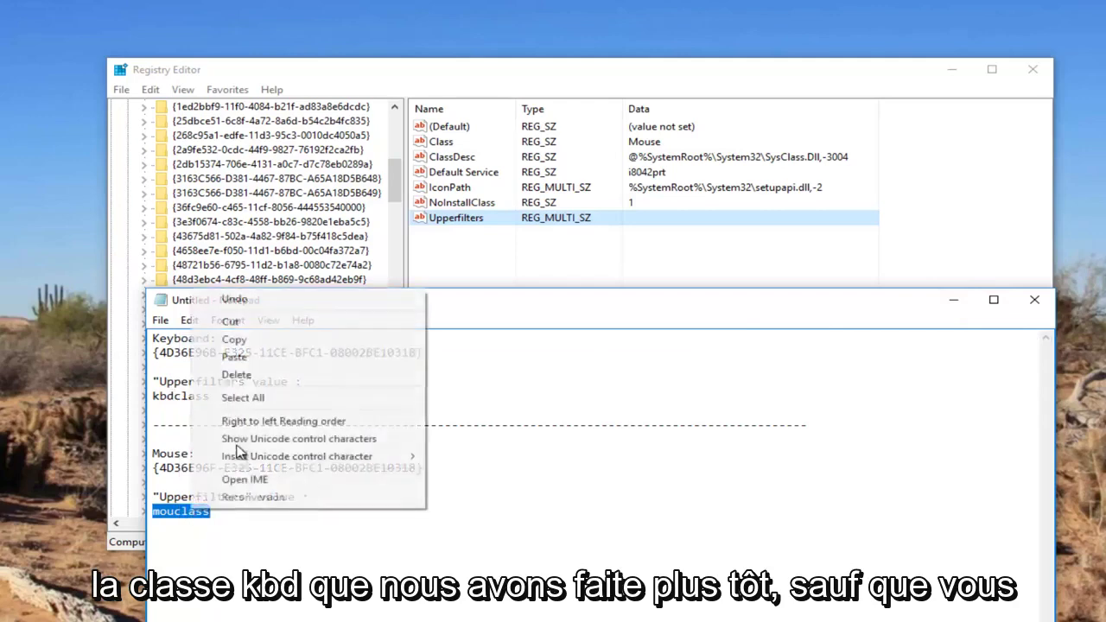
pyautogui.click(223, 340)
pyautogui.click(953, 300)
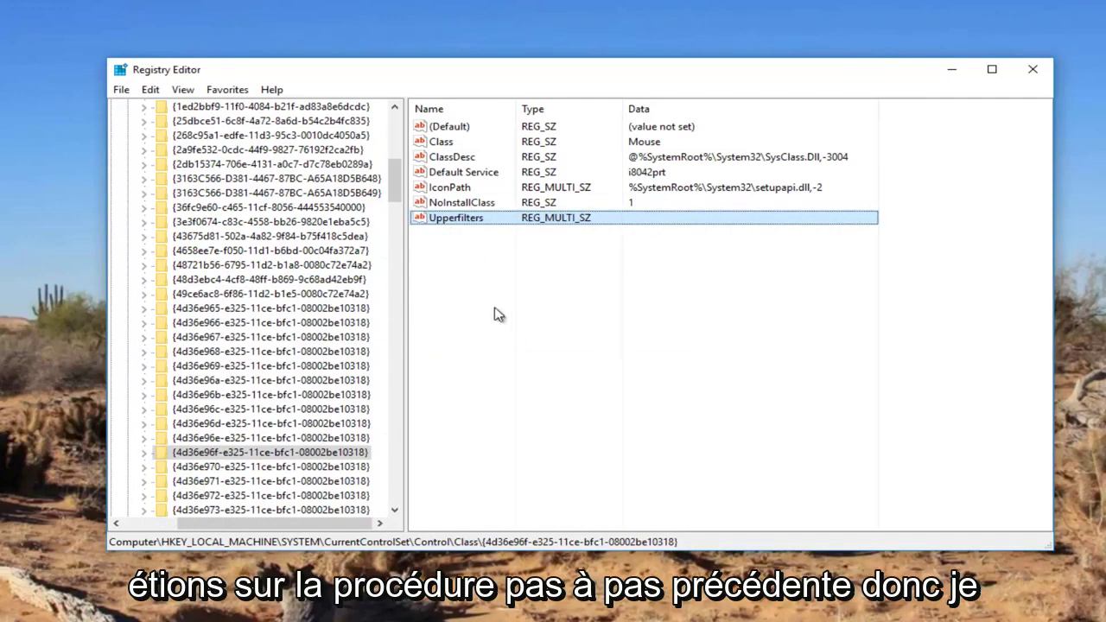
# Step: Paste mouclass as the Upperfilters data, save it, and acknowledge the empty-strings warning
pyautogui.rightClick(457, 222)
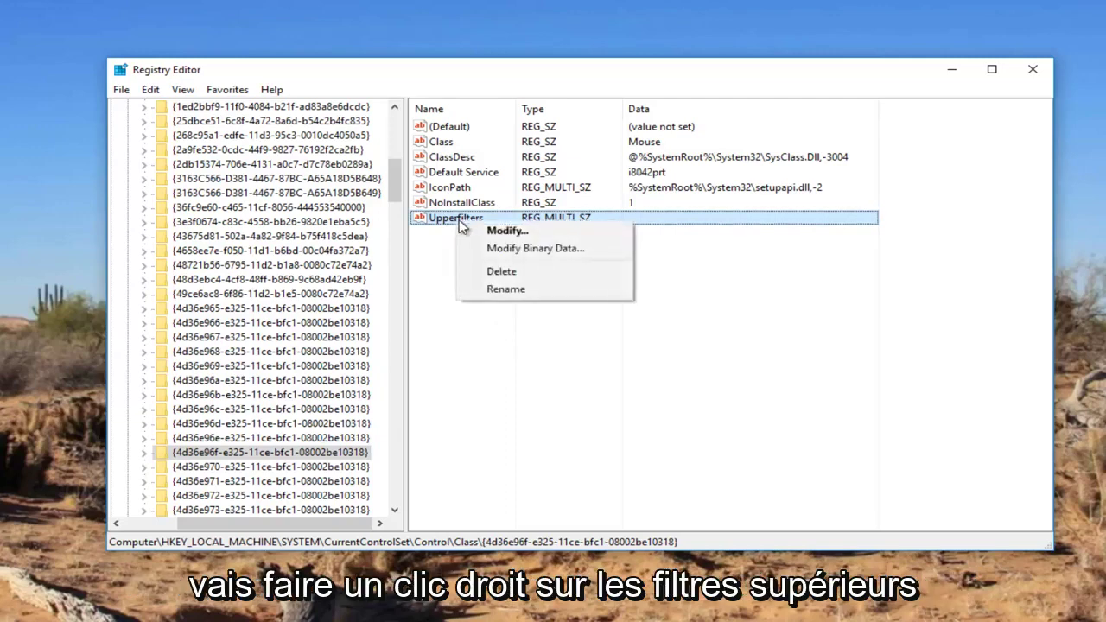
pyautogui.click(505, 231)
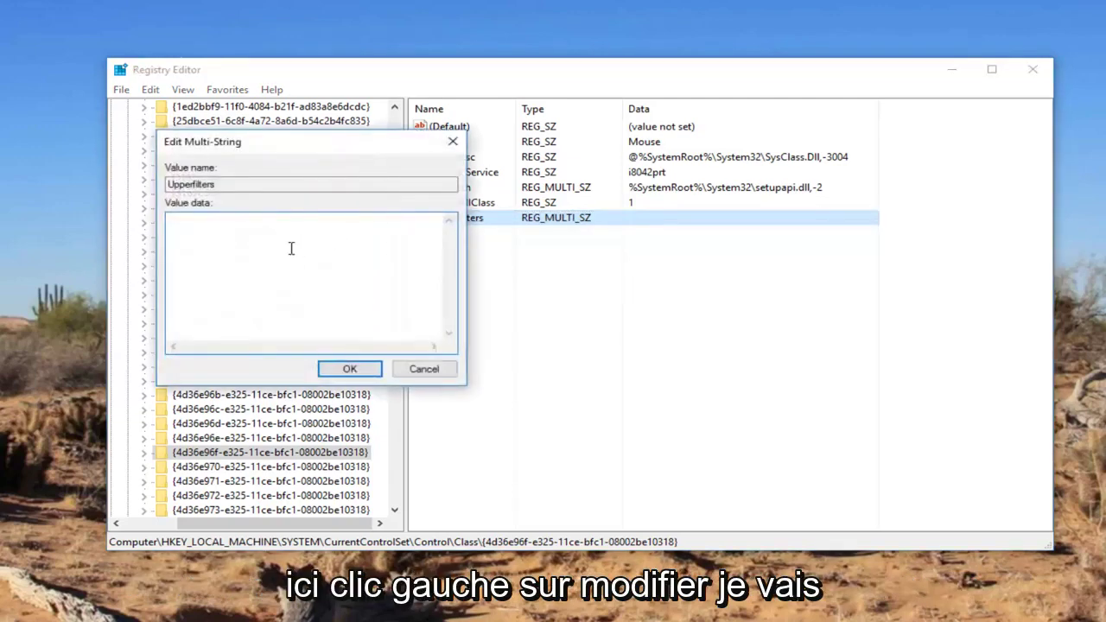
pyautogui.rightClick(291, 248)
pyautogui.click(334, 318)
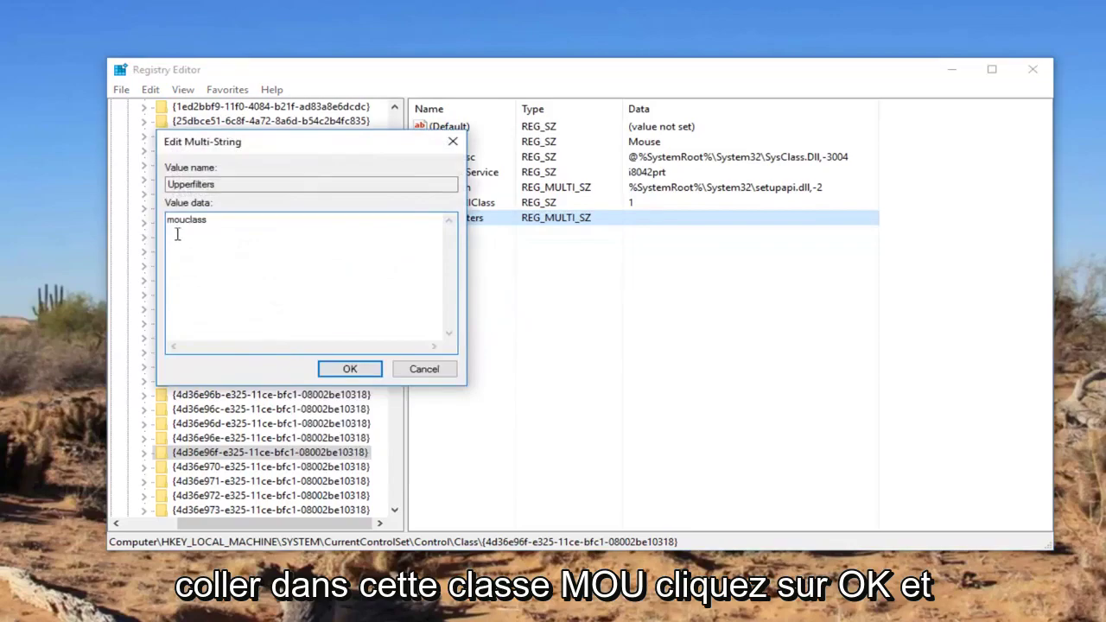
pyautogui.click(350, 369)
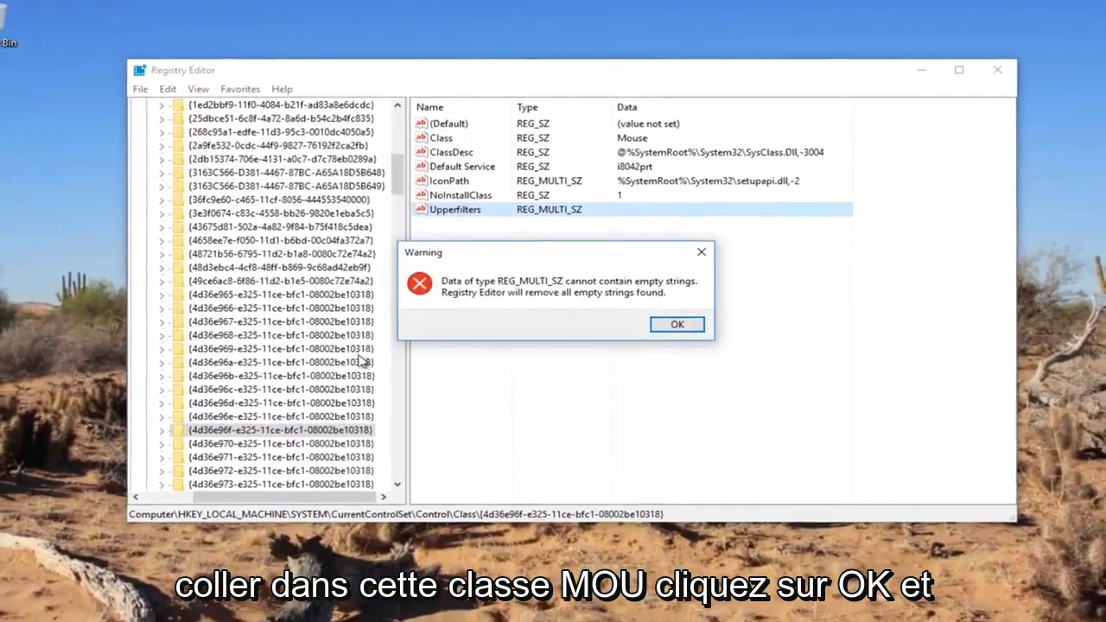
pyautogui.click(671, 318)
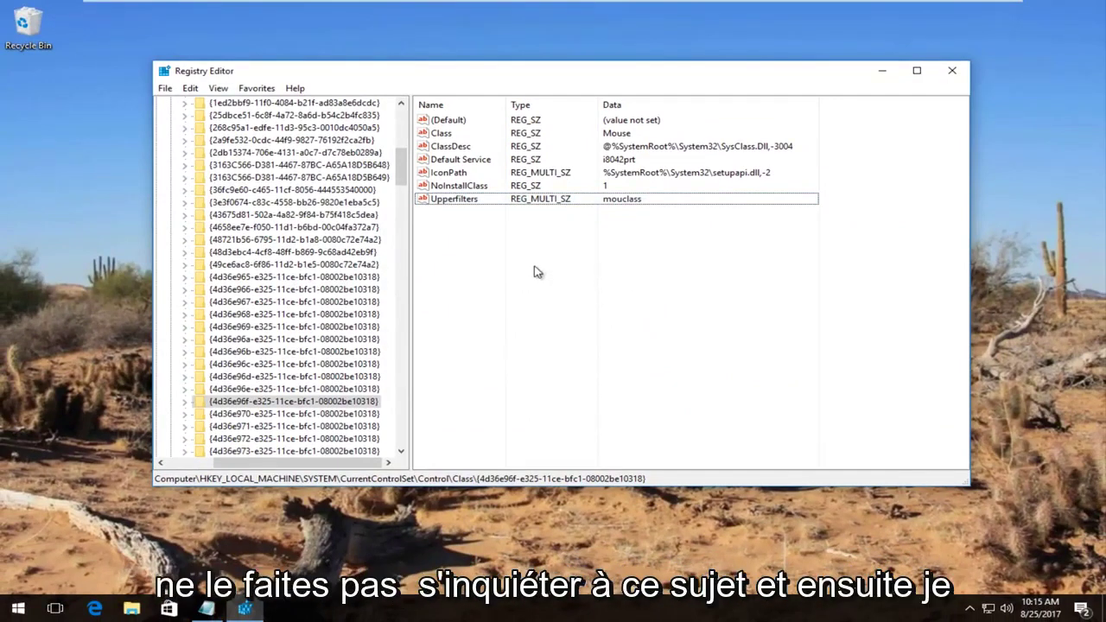
# Step: Close the Registry Editor window, leaving only the desktop visible
pyautogui.click(952, 71)
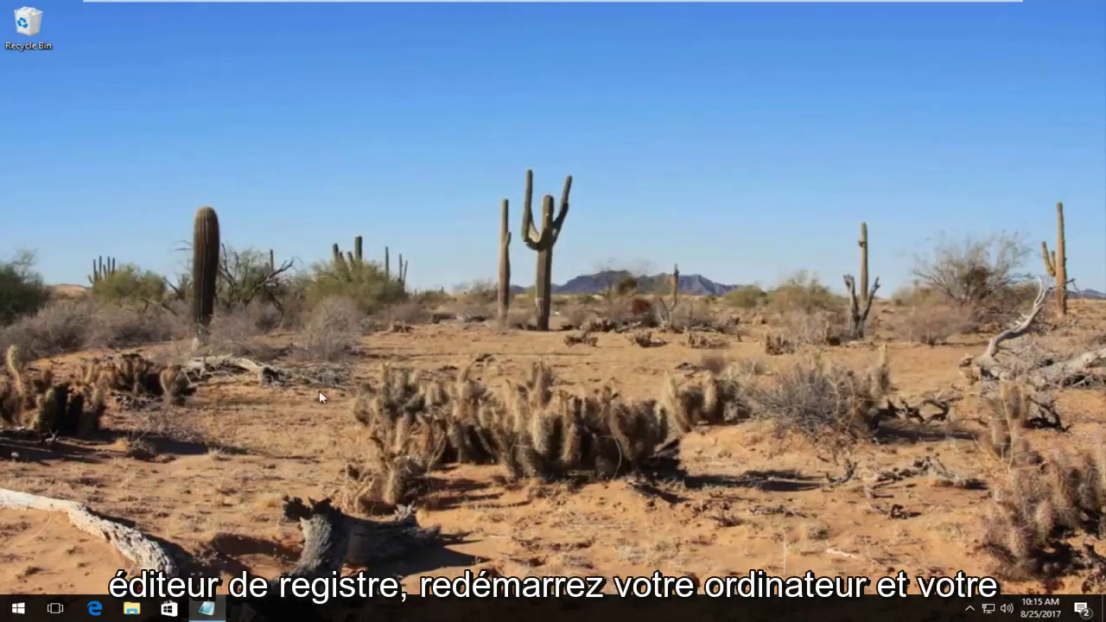